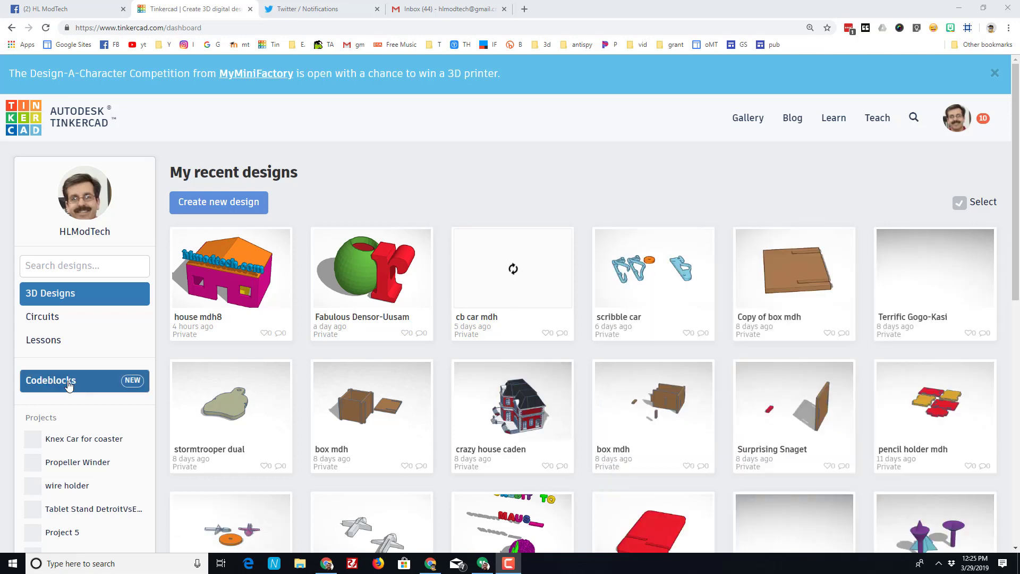
Open Codeblocks and start a new blank design
{"action": "left_click", "coordinate": [137, 381]}
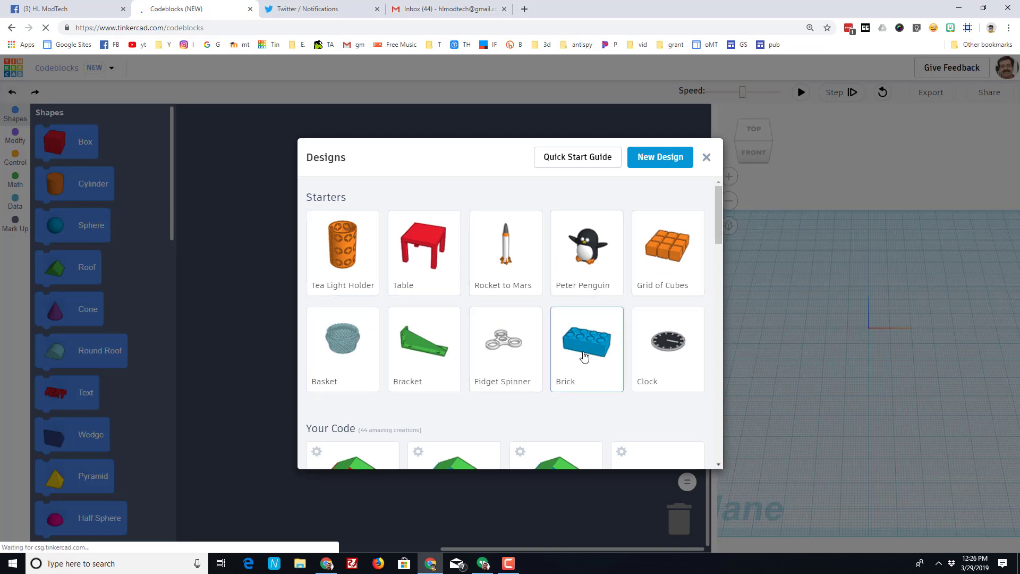
{"action": "left_click_drag", "start_coordinate": [718, 230], "coordinate": [737, 217]}
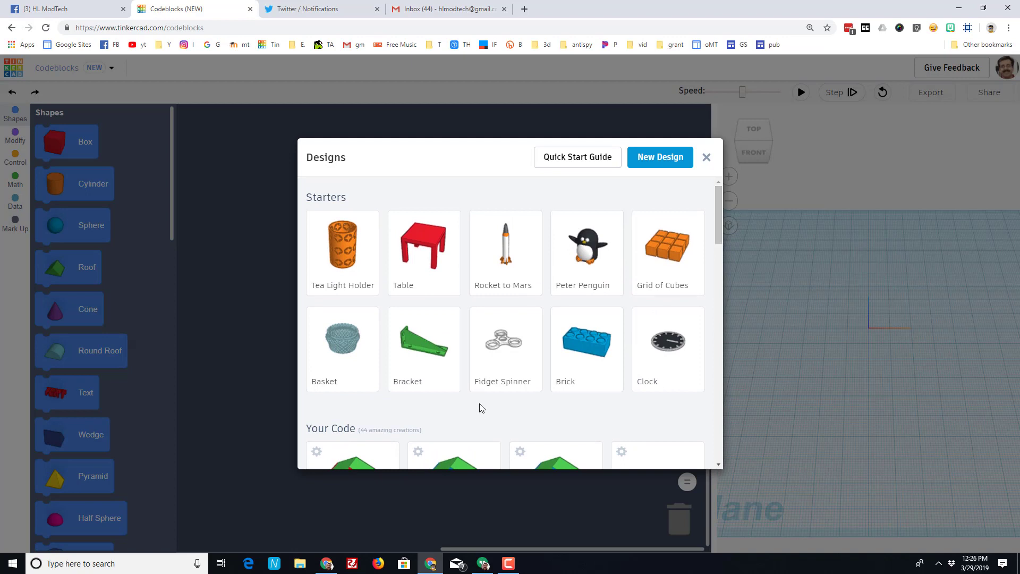
{"action": "left_click", "coordinate": [658, 158]}
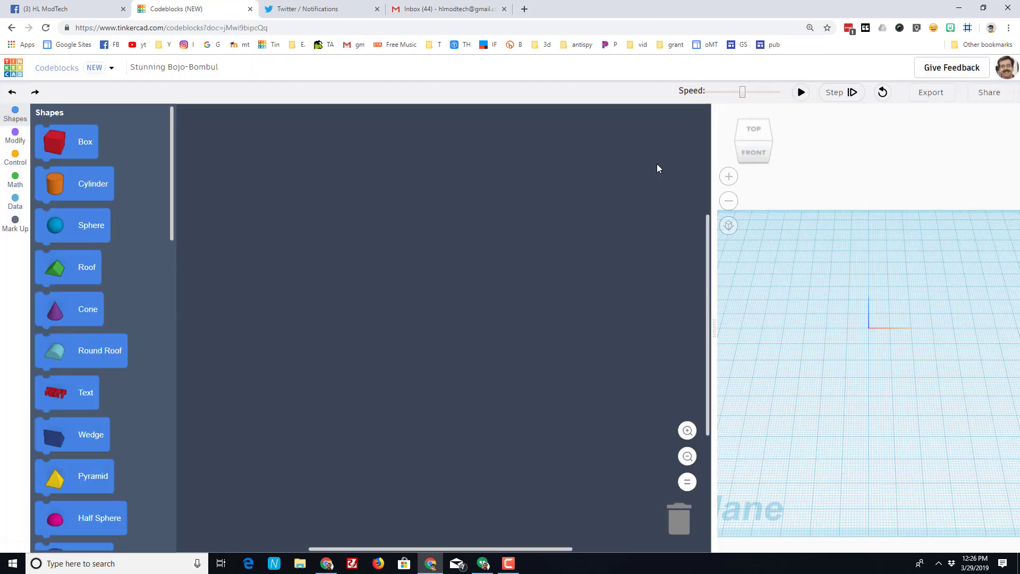
Add a Create New Object block and rename its variable to base
{"action": "left_click", "coordinate": [15, 136]}
{"action": "left_click_drag", "start_coordinate": [64, 137], "coordinate": [348, 240]}
{"action": "left_click", "coordinate": [369, 240]}
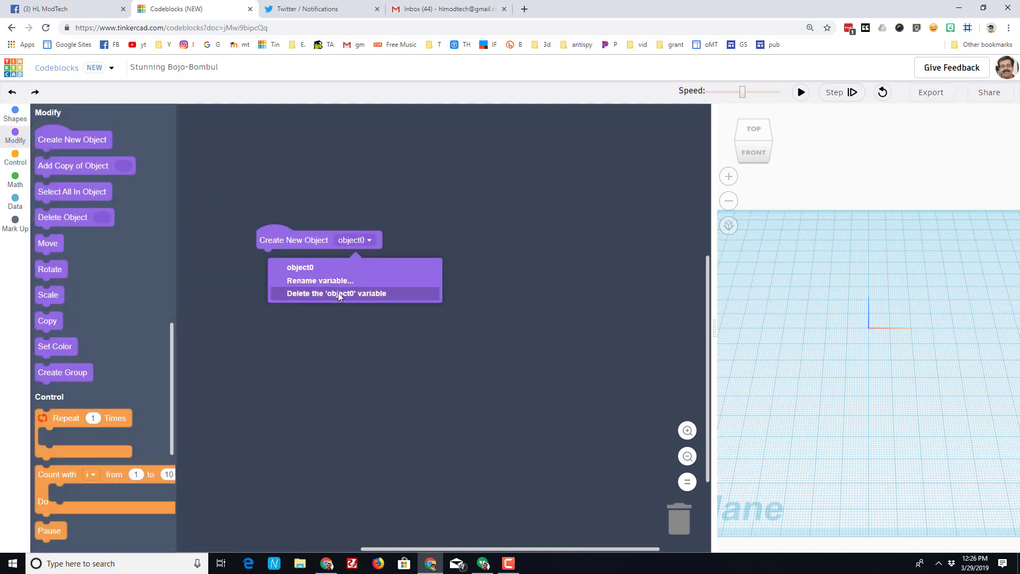
{"action": "left_click", "coordinate": [339, 281]}
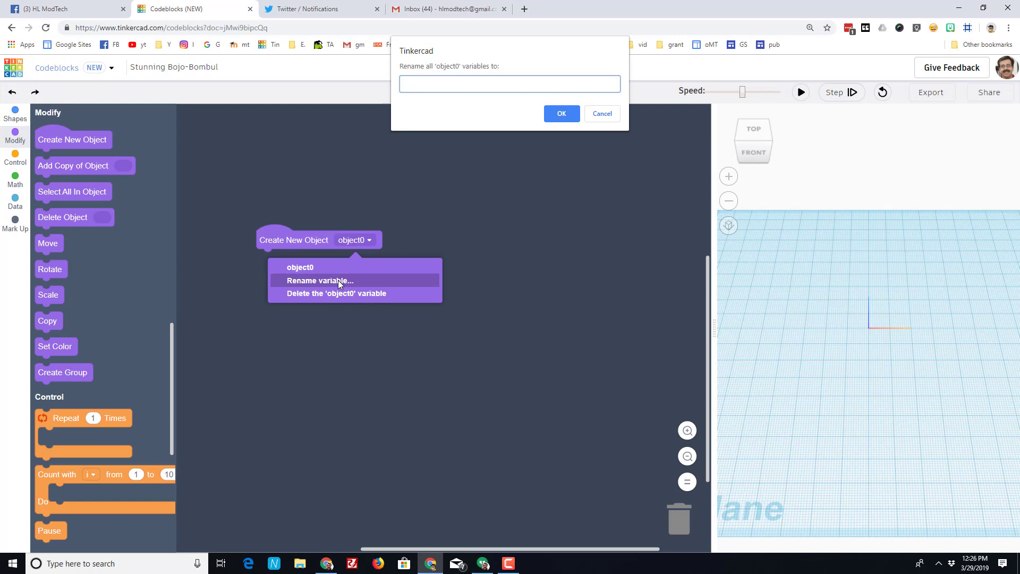
{"action": "key", "text": "Return"}
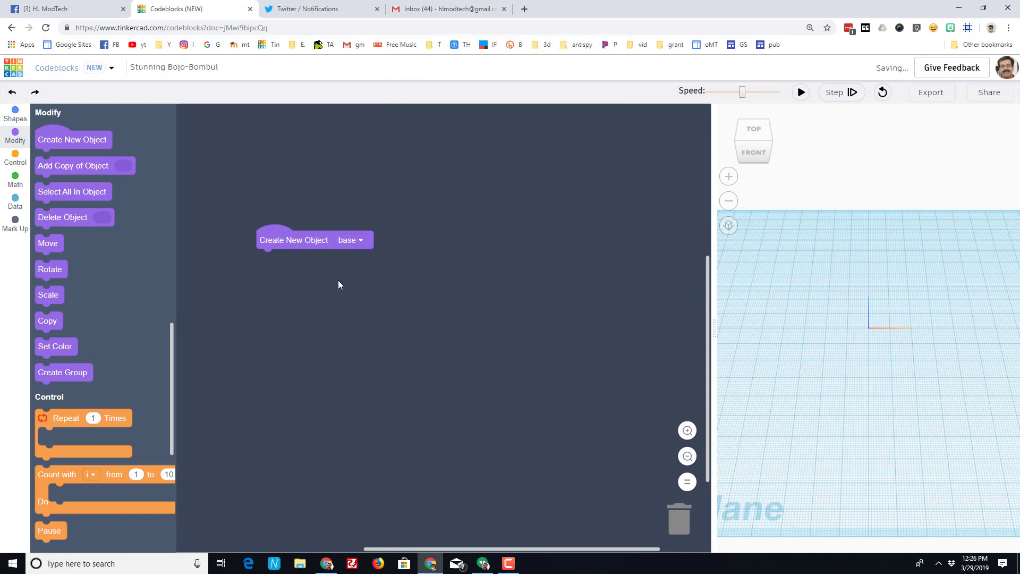
Attach a box under base with W 70, L 120, H 4, edge 2 and Edge Steps 5
{"action": "left_click", "coordinate": [16, 115]}
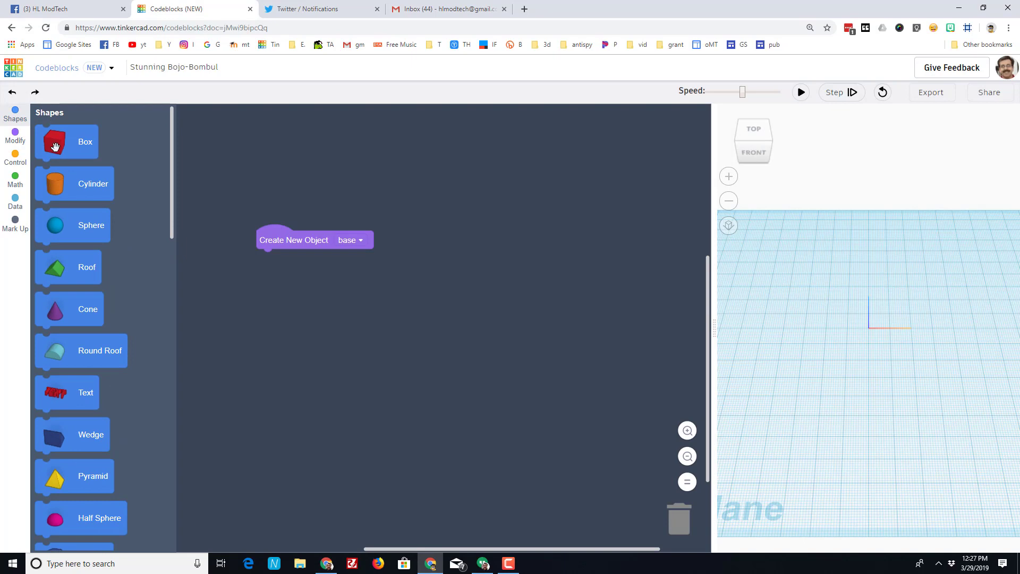
{"action": "left_click_drag", "start_coordinate": [55, 146], "coordinate": [278, 274]}
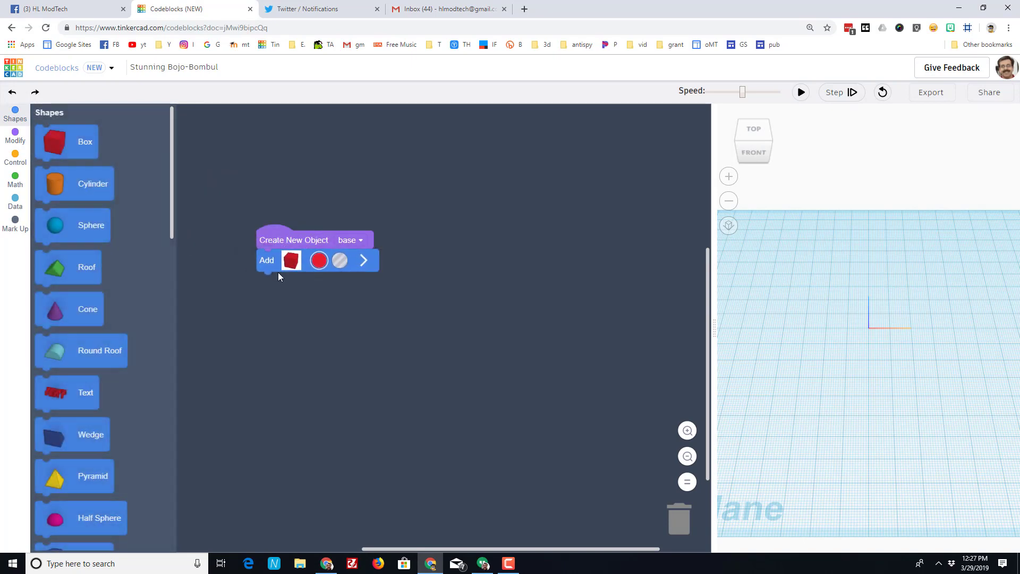
{"action": "left_click", "coordinate": [364, 260]}
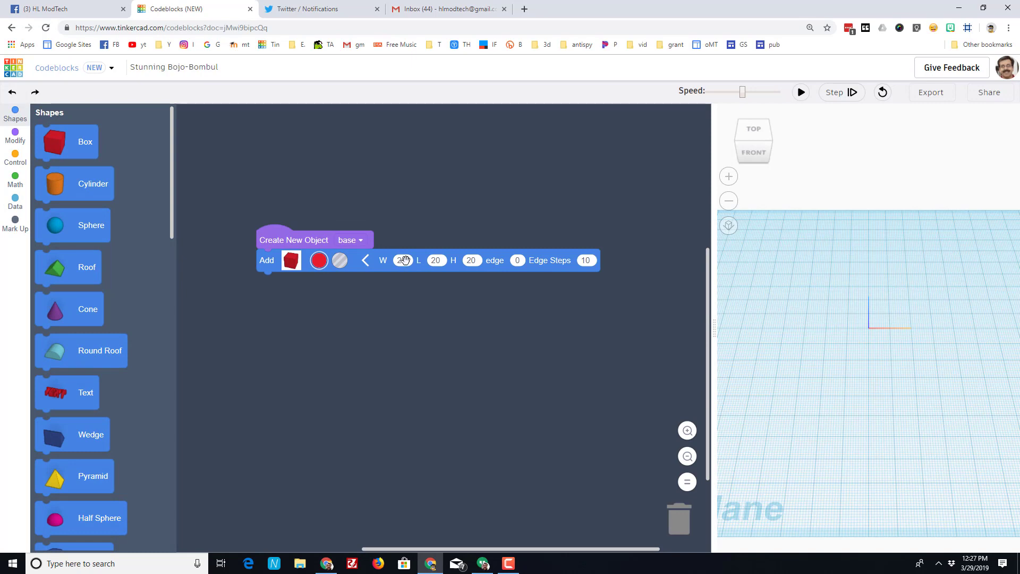
{"action": "type", "text": "70"}
{"action": "left_click", "coordinate": [441, 261]}
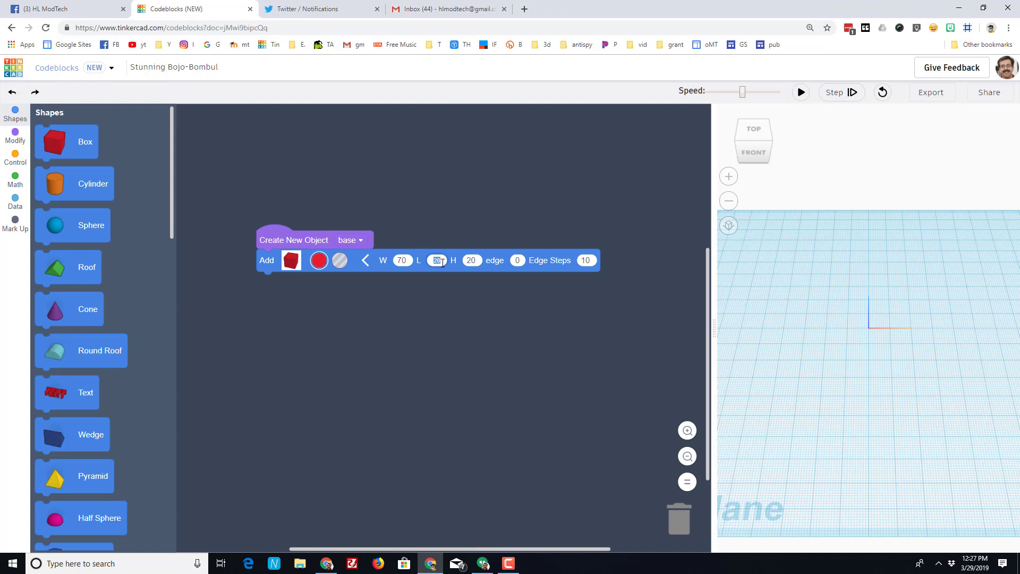
{"action": "type", "text": "120"}
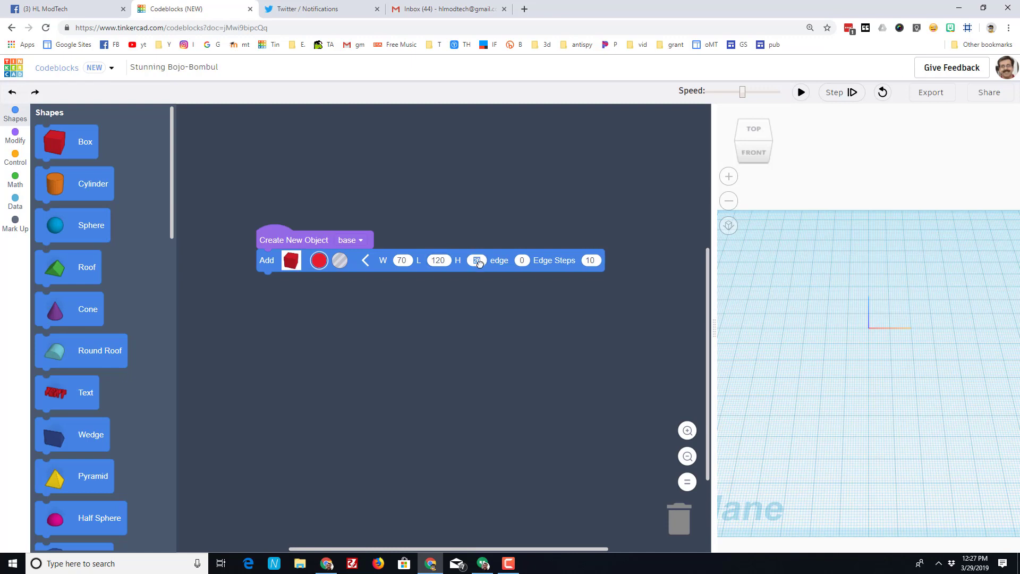
{"action": "type", "text": "4"}
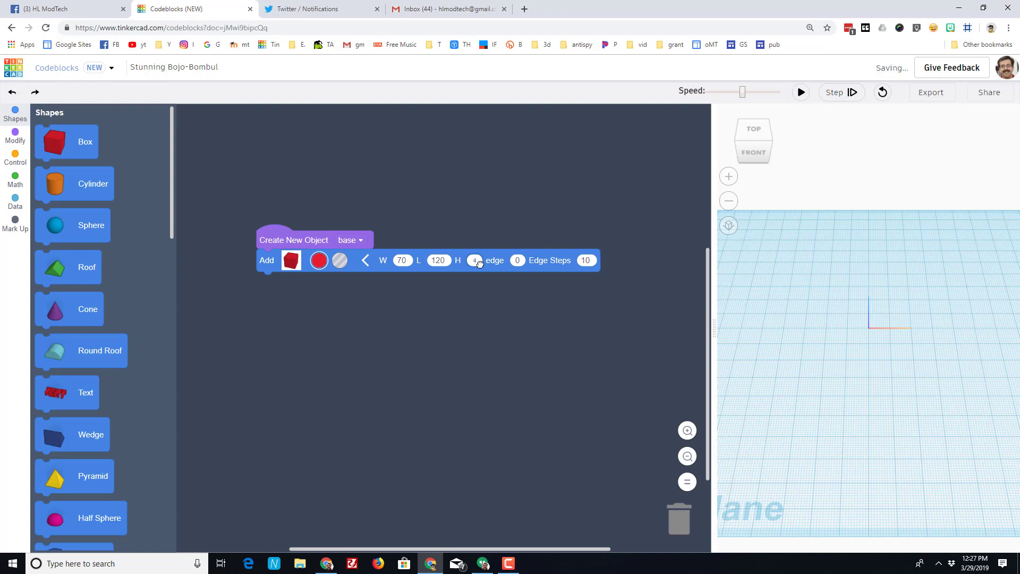
{"action": "left_click", "coordinate": [519, 260]}
{"action": "type", "text": "2"}
{"action": "left_click", "coordinate": [589, 260]}
{"action": "type", "text": "5"}
Run the code and inspect the flat red slab from front and above
{"action": "left_click", "coordinate": [800, 94]}
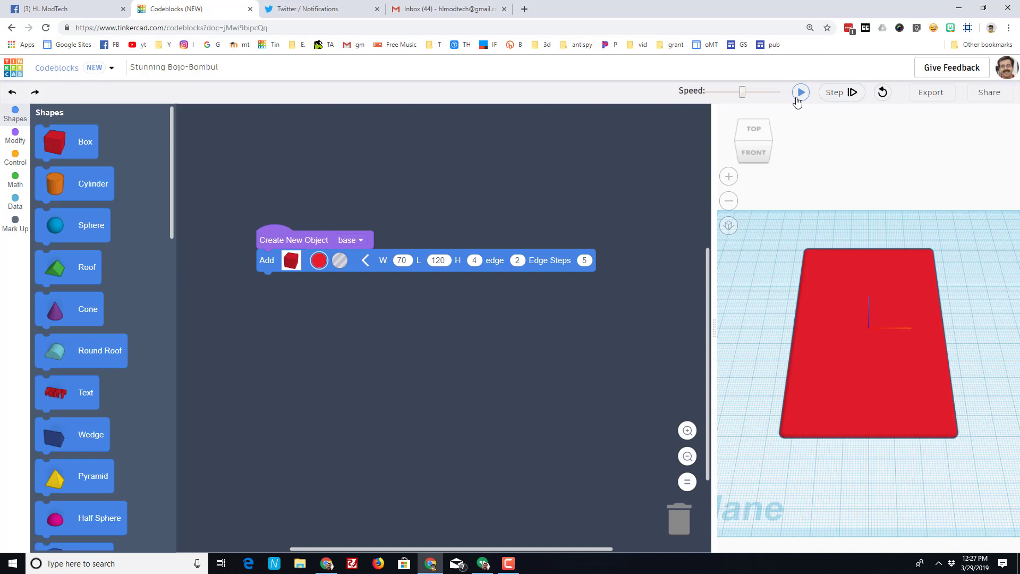
{"action": "left_click", "coordinate": [763, 158]}
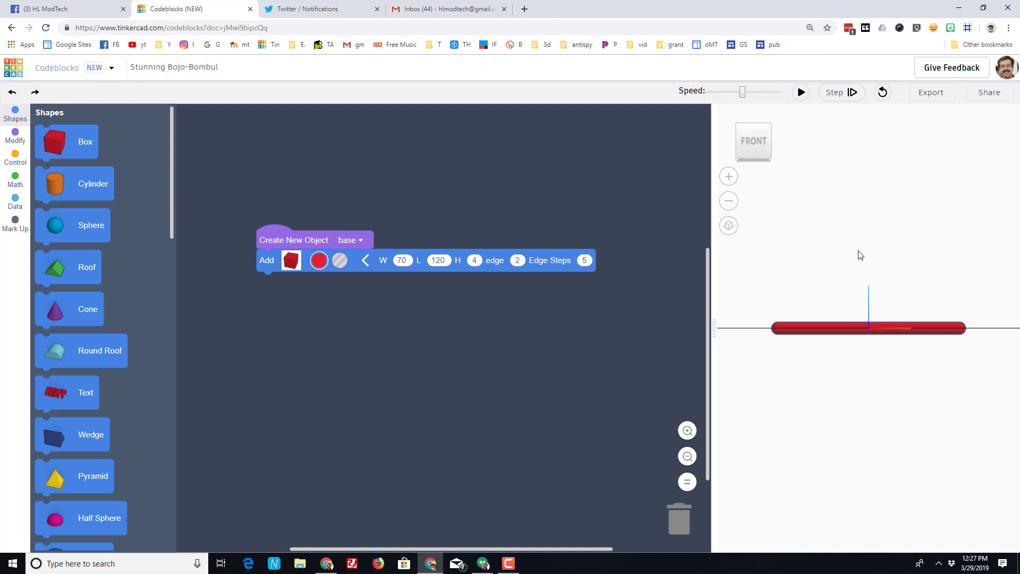
{"action": "left_click_drag", "start_coordinate": [860, 256], "coordinate": [856, 273]}
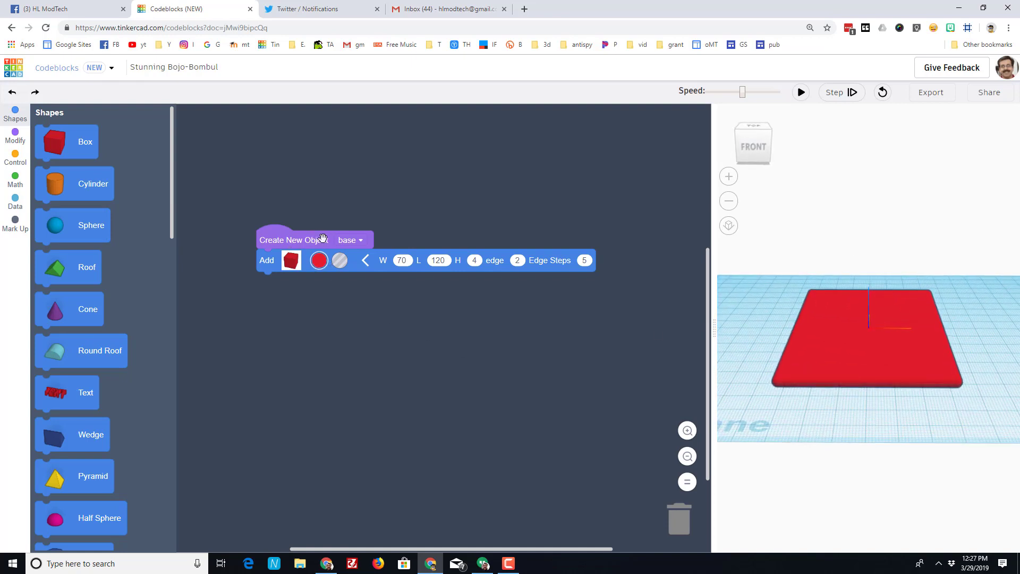
{"action": "mouse_move", "coordinate": [833, 399]}
{"action": "left_mouse_down"}
{"action": "mouse_move", "coordinate": [830, 377]}
{"action": "mouse_move", "coordinate": [791, 389]}
{"action": "mouse_move", "coordinate": [824, 397]}
{"action": "mouse_move", "coordinate": [788, 389]}
{"action": "mouse_move", "coordinate": [787, 374]}
{"action": "mouse_move", "coordinate": [850, 388]}
{"action": "mouse_move", "coordinate": [825, 371]}
{"action": "mouse_move", "coordinate": [856, 378]}
{"action": "mouse_move", "coordinate": [841, 391]}
{"action": "left_mouse_up"}
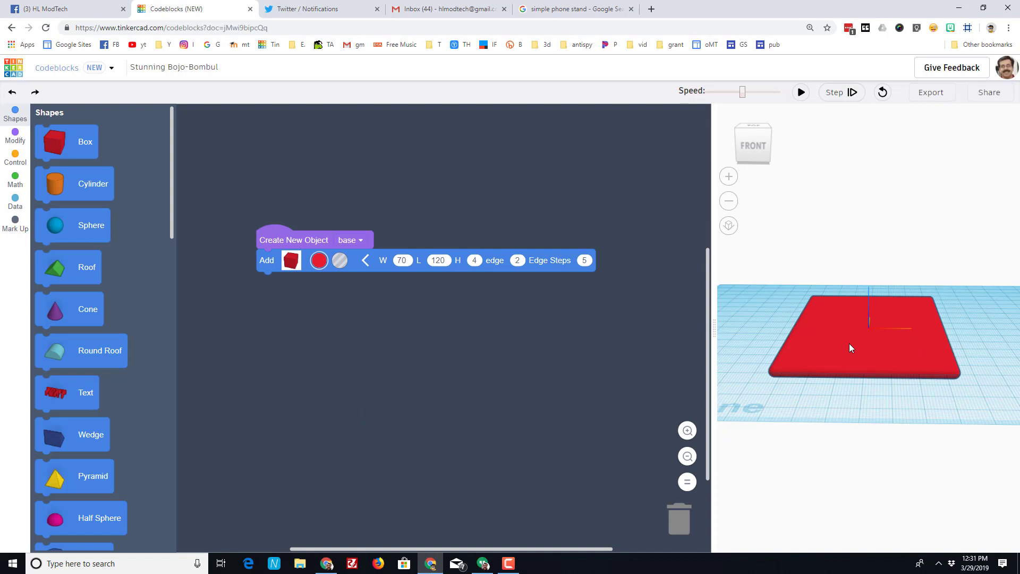
Add a second box as a hole beneath the first and set its width, length and height
{"action": "scroll", "coordinate": [85, 234], "scroll_direction": "up", "scroll_amount": 1}
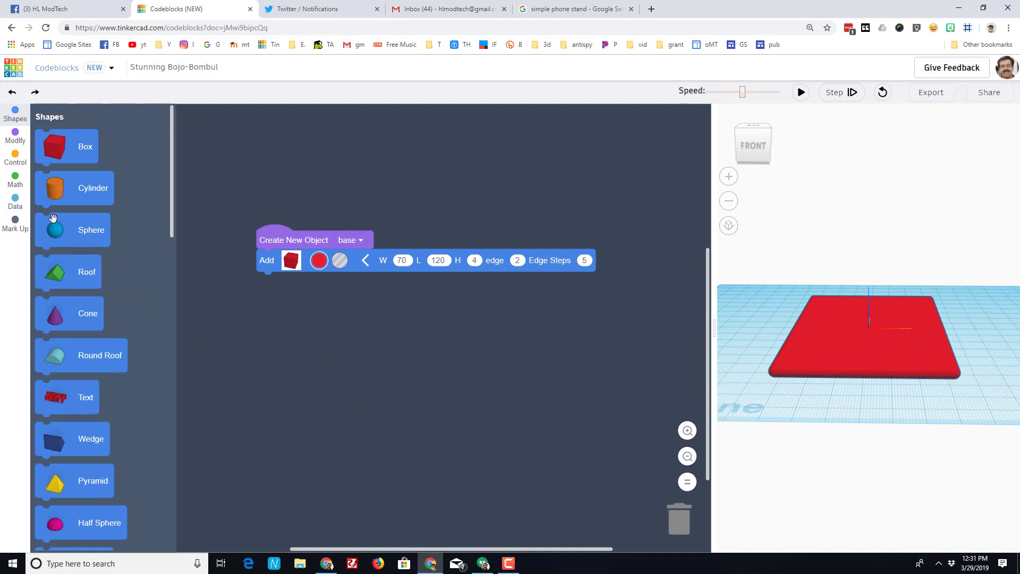
{"action": "left_click_drag", "start_coordinate": [65, 150], "coordinate": [290, 287]}
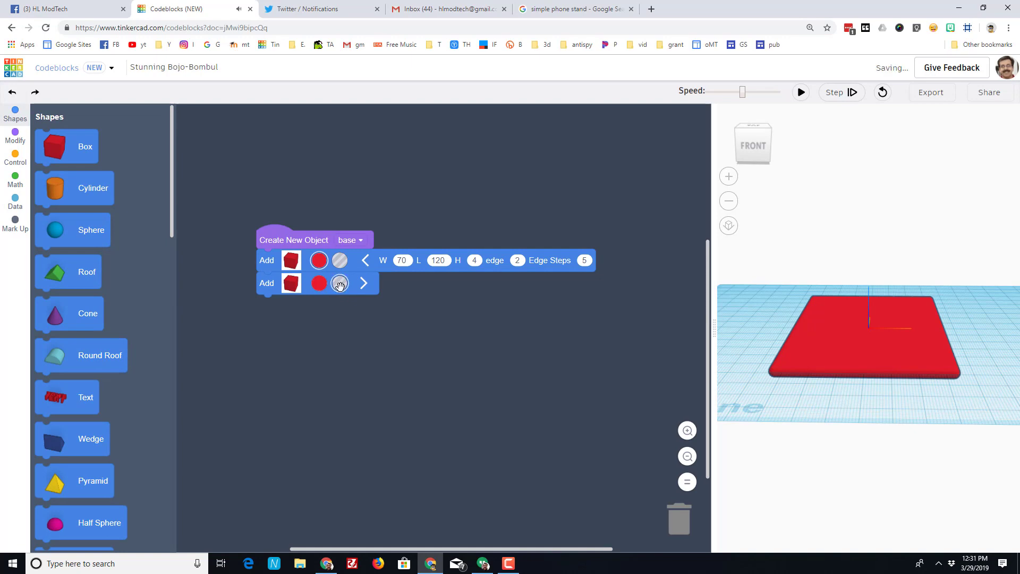
{"action": "left_click", "coordinate": [364, 287]}
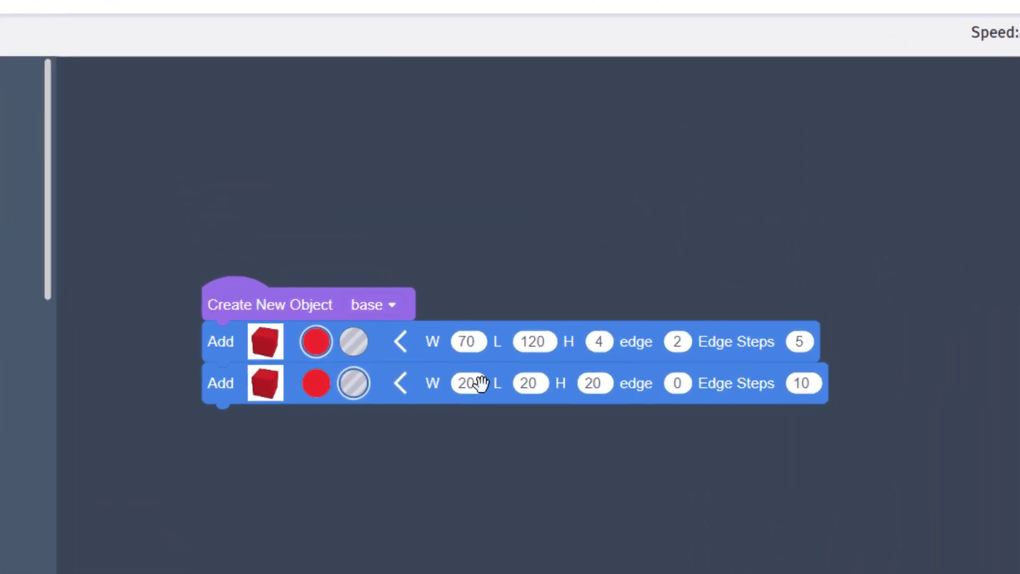
{"action": "left_click", "coordinate": [419, 298]}
{"action": "left_click", "coordinate": [534, 386]}
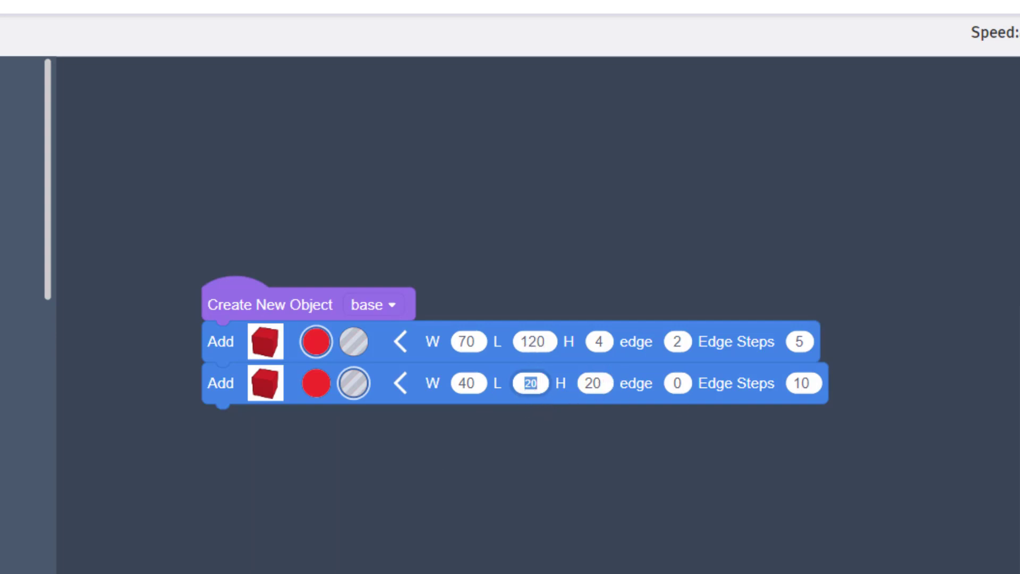
{"action": "left_click", "coordinate": [601, 384]}
{"action": "type", "text": "4"}
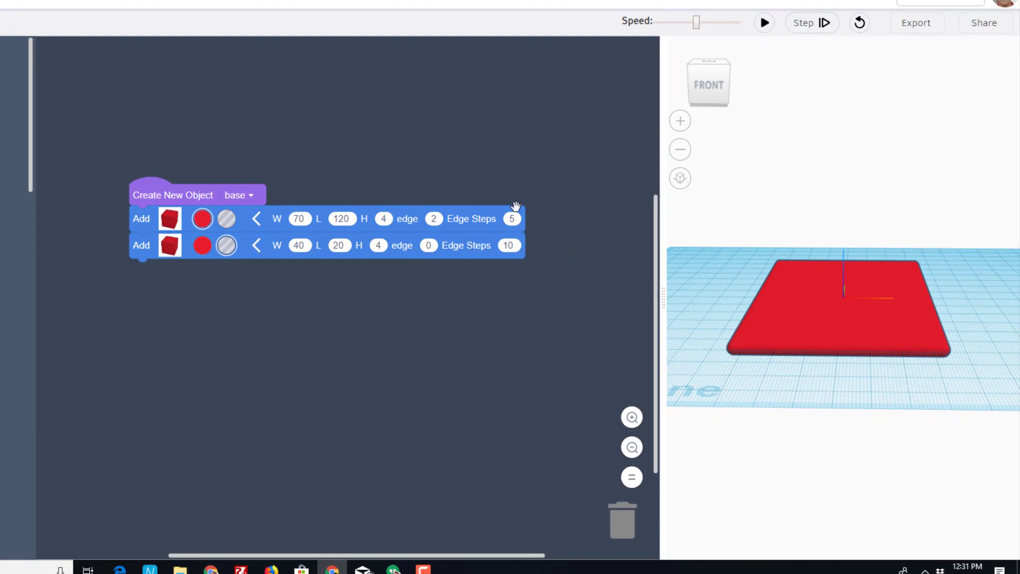
Run the code, adjust the hole to W 40, L 4, H 20, and check it from several views
{"action": "left_click", "coordinate": [763, 26]}
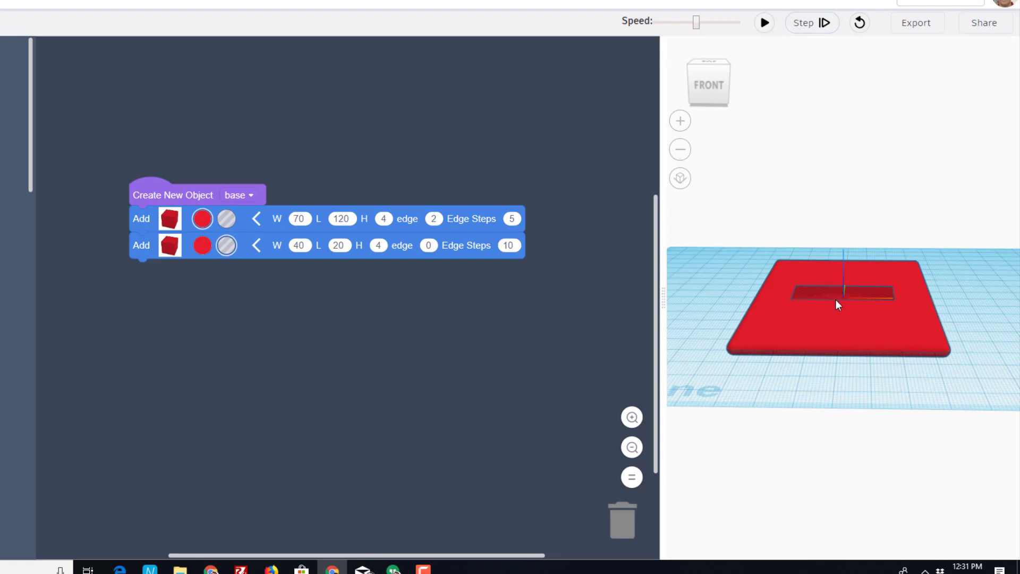
{"action": "left_click", "coordinate": [733, 70]}
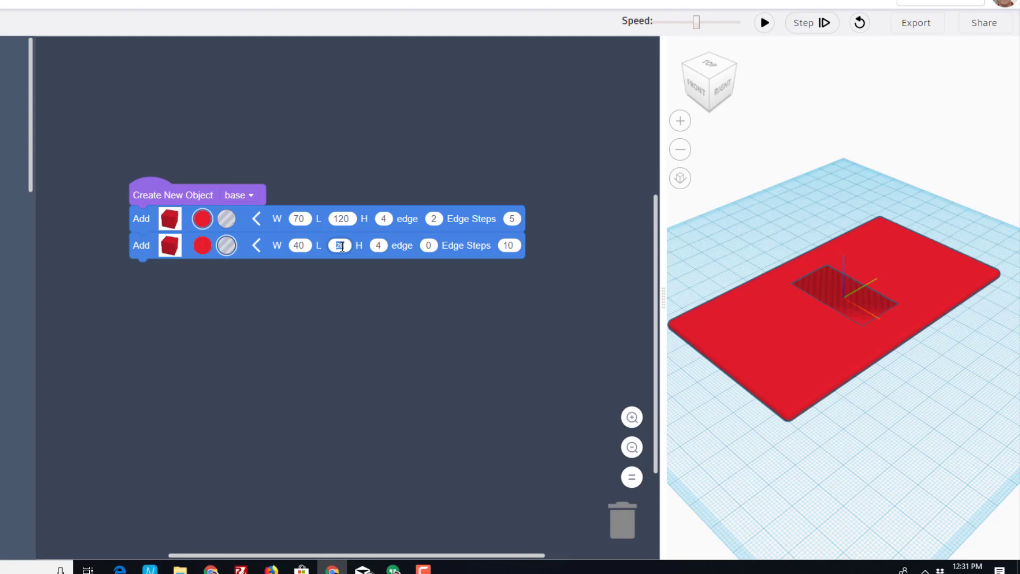
{"action": "type", "text": "4"}
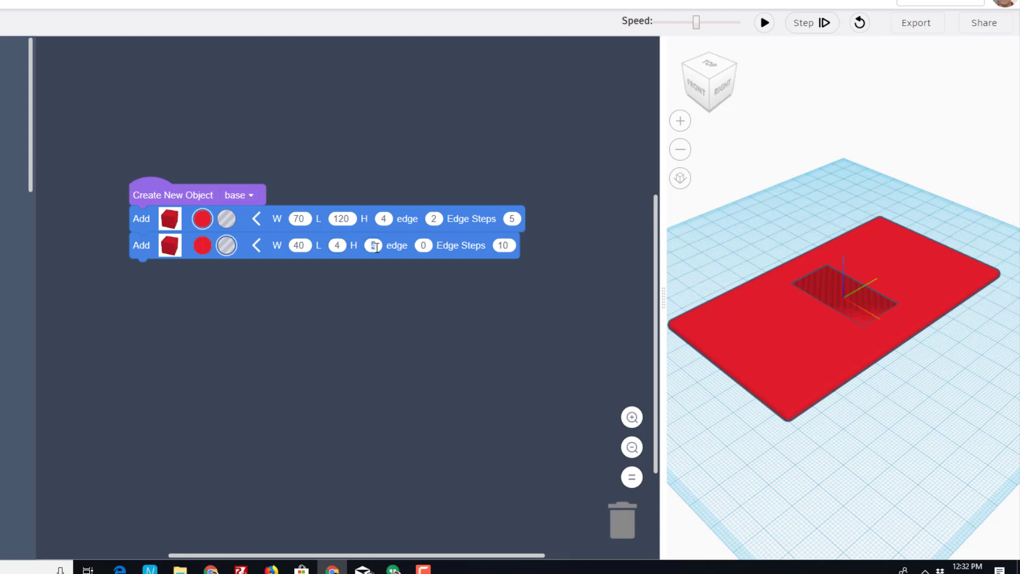
{"action": "type", "text": "20"}
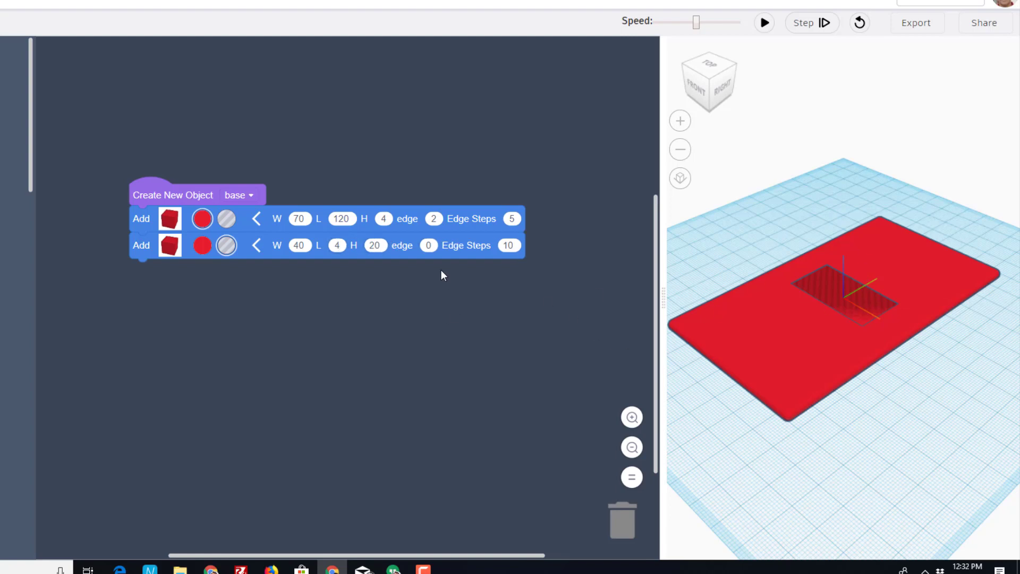
{"action": "left_click", "coordinate": [766, 24]}
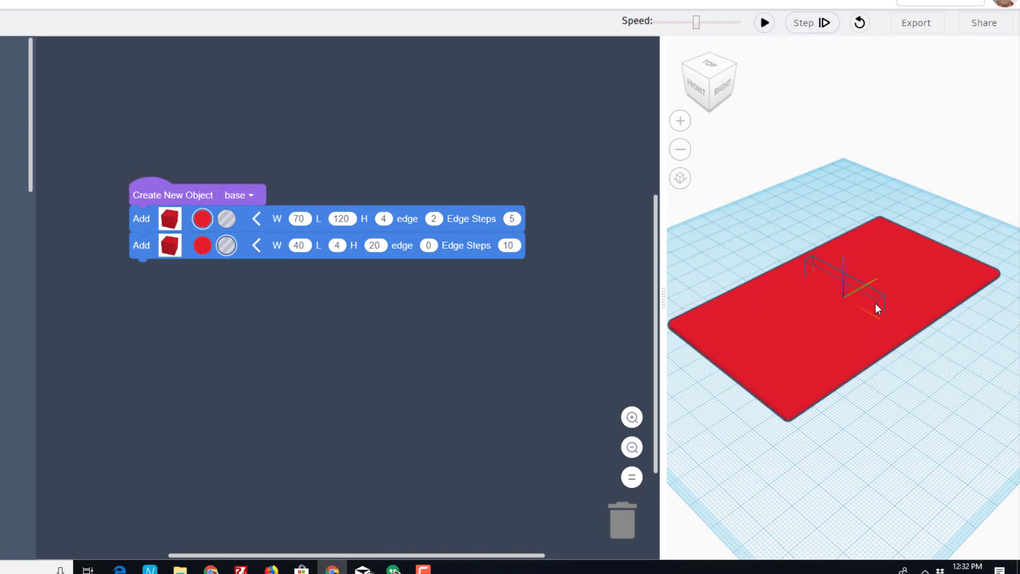
{"action": "left_click", "coordinate": [723, 89]}
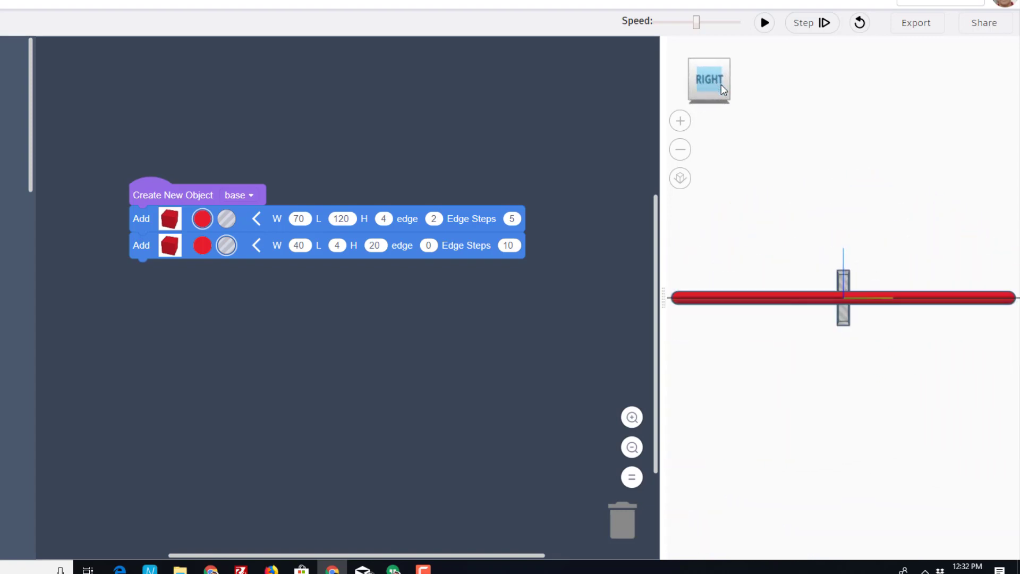
{"action": "left_click", "coordinate": [689, 62]}
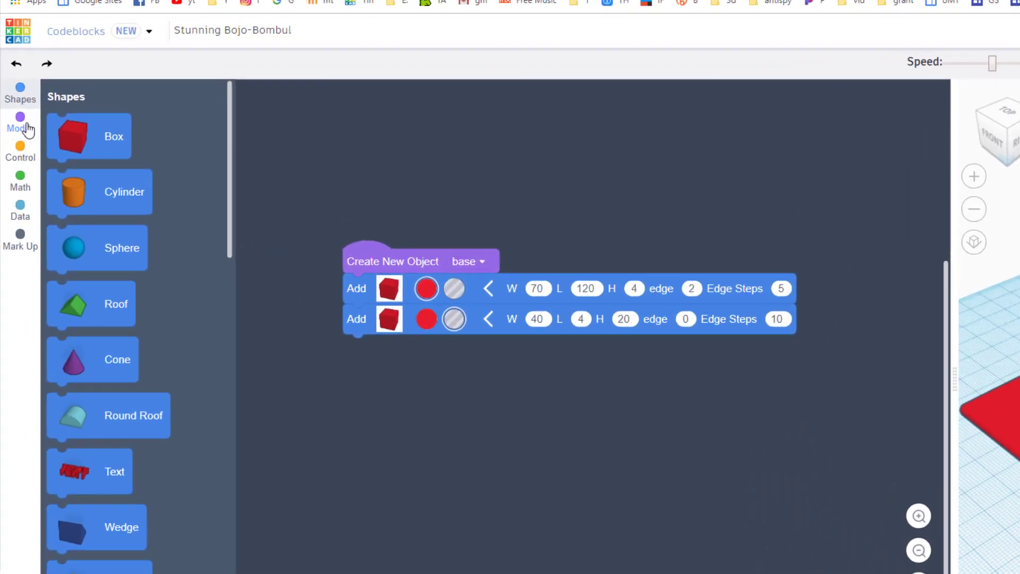
Add a Move block after the second box with Y -30 and rerun the code
{"action": "left_click", "coordinate": [10, 106]}
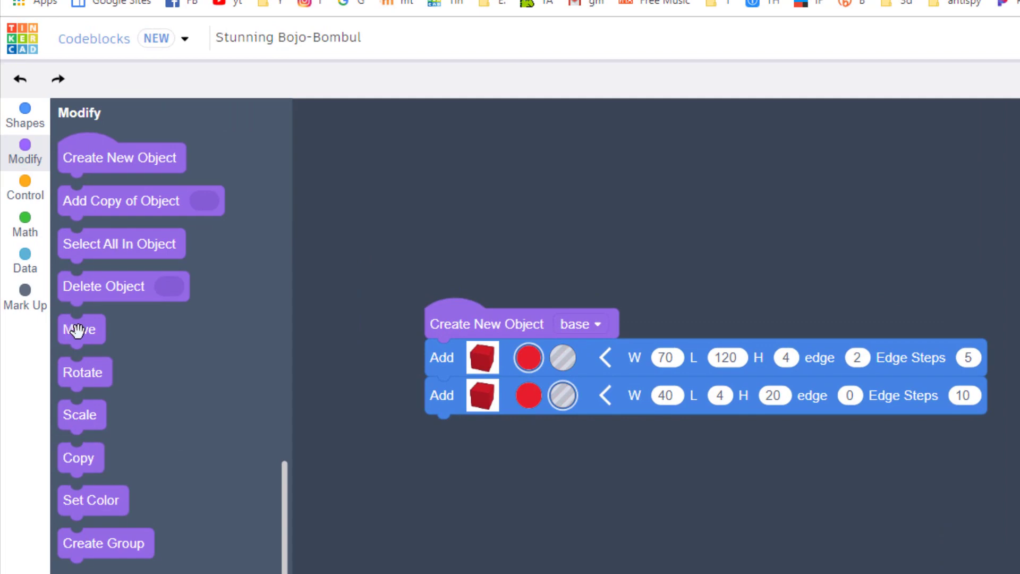
{"action": "left_click_drag", "start_coordinate": [75, 326], "coordinate": [453, 434]}
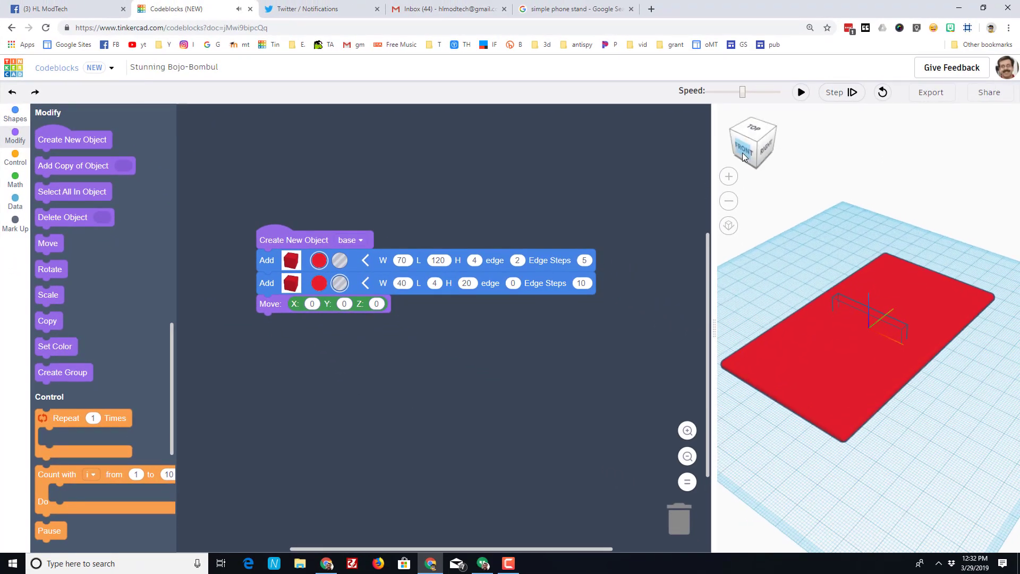
{"action": "left_click", "coordinate": [744, 151]}
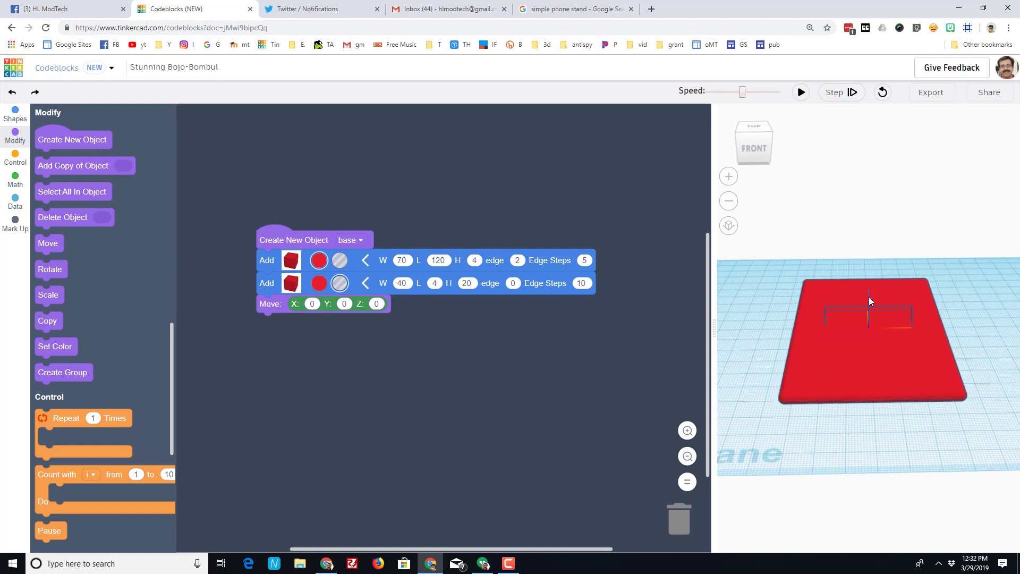
{"action": "right_click_drag", "start_coordinate": [854, 182], "coordinate": [809, 290]}
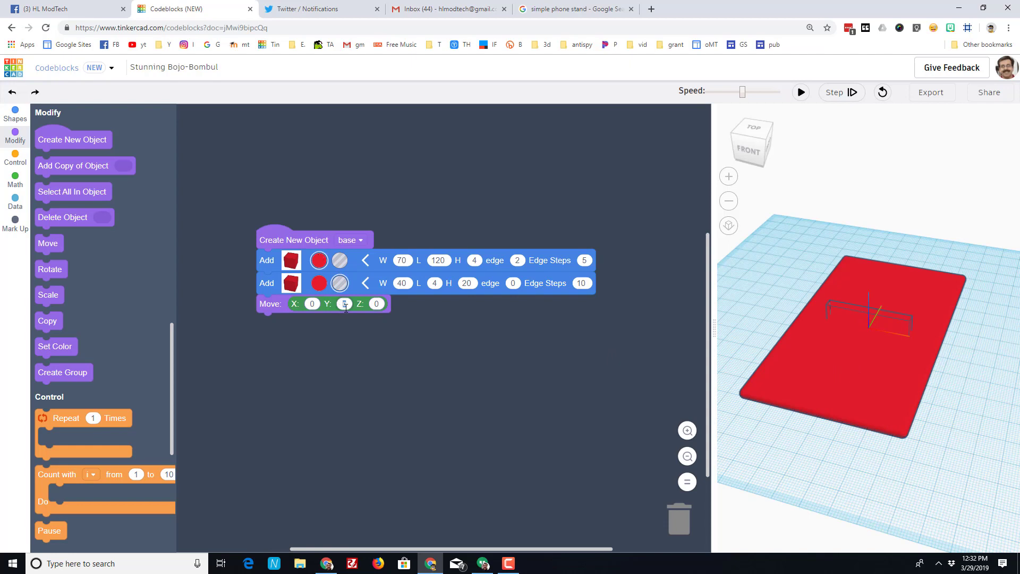
{"action": "type", "text": "-3"}
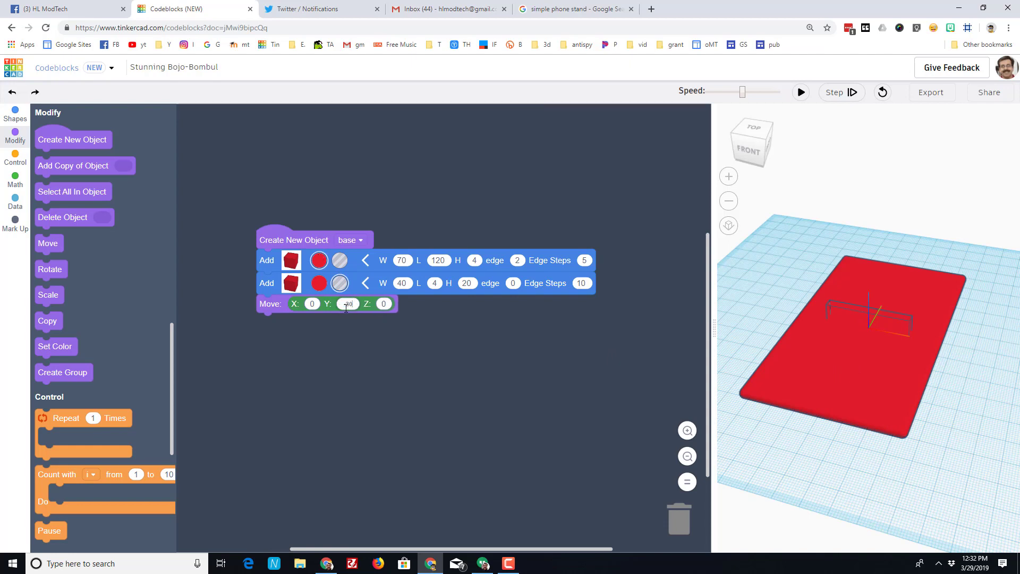
{"action": "left_click", "coordinate": [802, 92]}
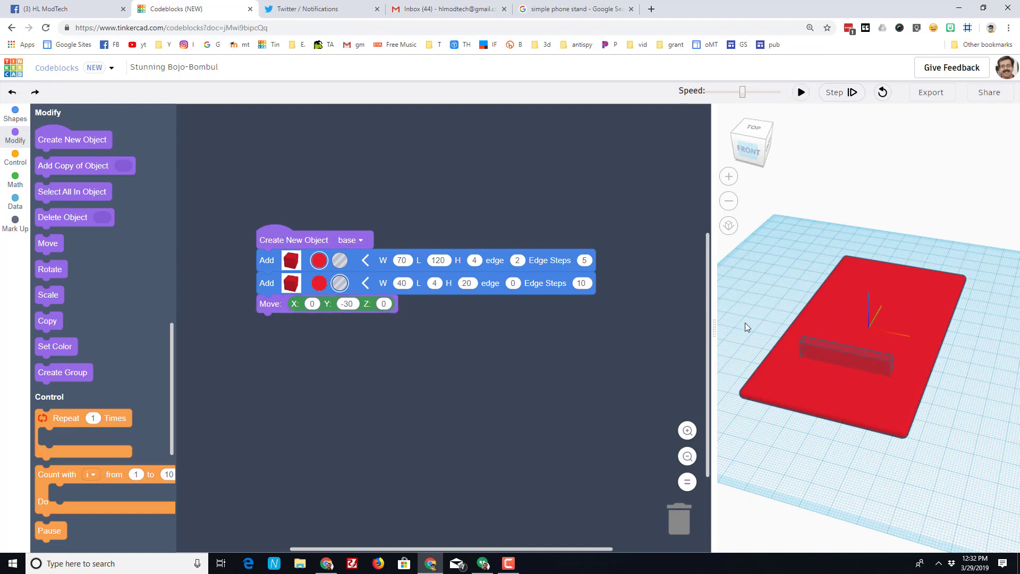
{"action": "right_click_drag", "start_coordinate": [746, 327], "coordinate": [756, 386]}
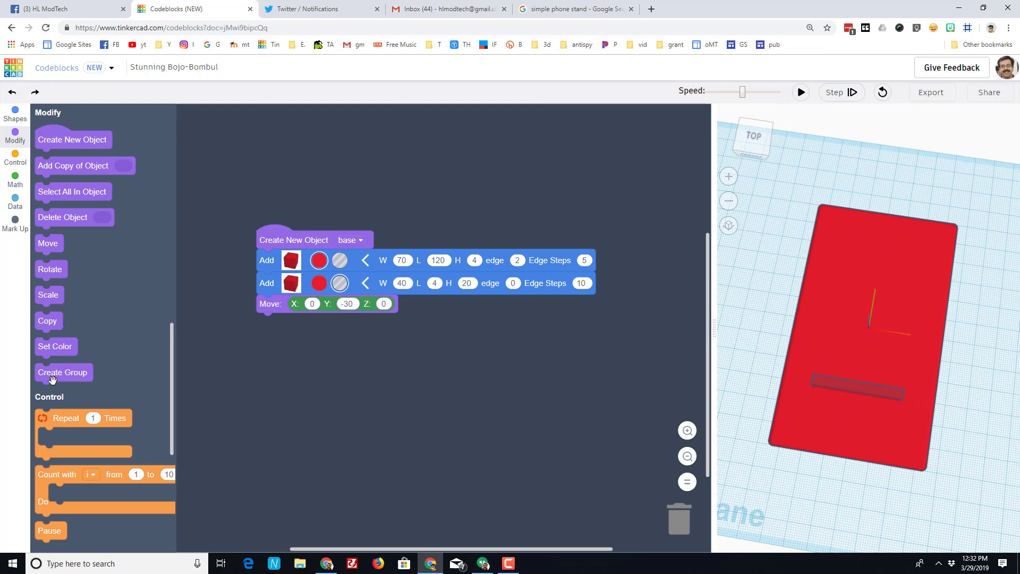
Add a Create Group block so the hole cuts the slot, then export as SVG
{"action": "left_click_drag", "start_coordinate": [58, 378], "coordinate": [281, 329]}
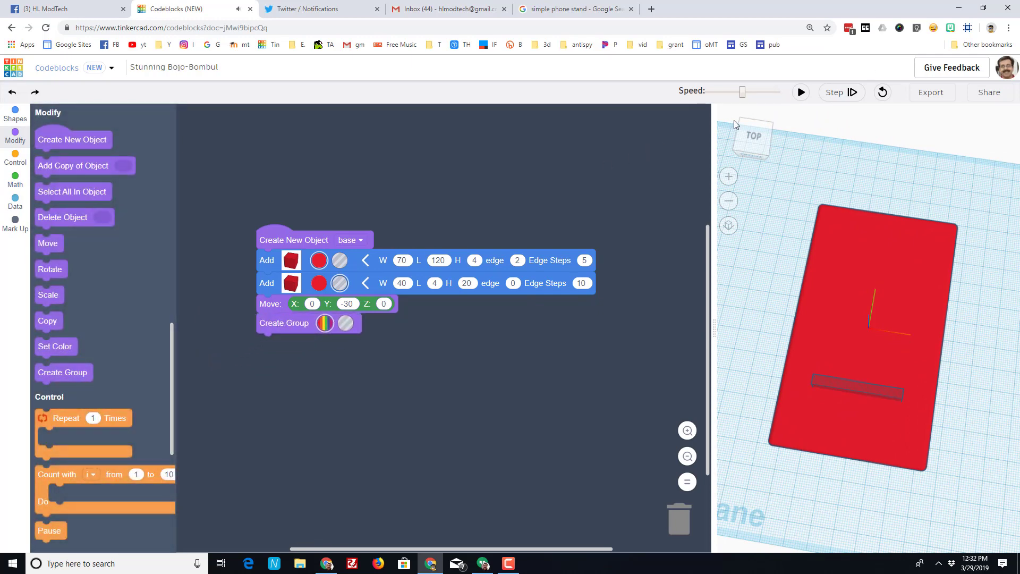
{"action": "left_click", "coordinate": [801, 93]}
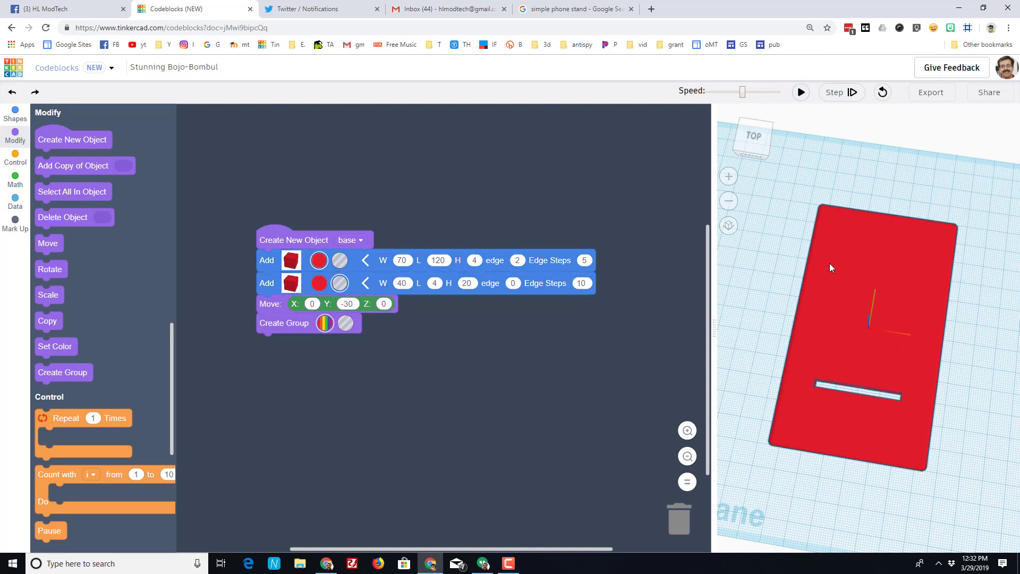
{"action": "right_click_drag", "start_coordinate": [833, 268], "coordinate": [855, 292]}
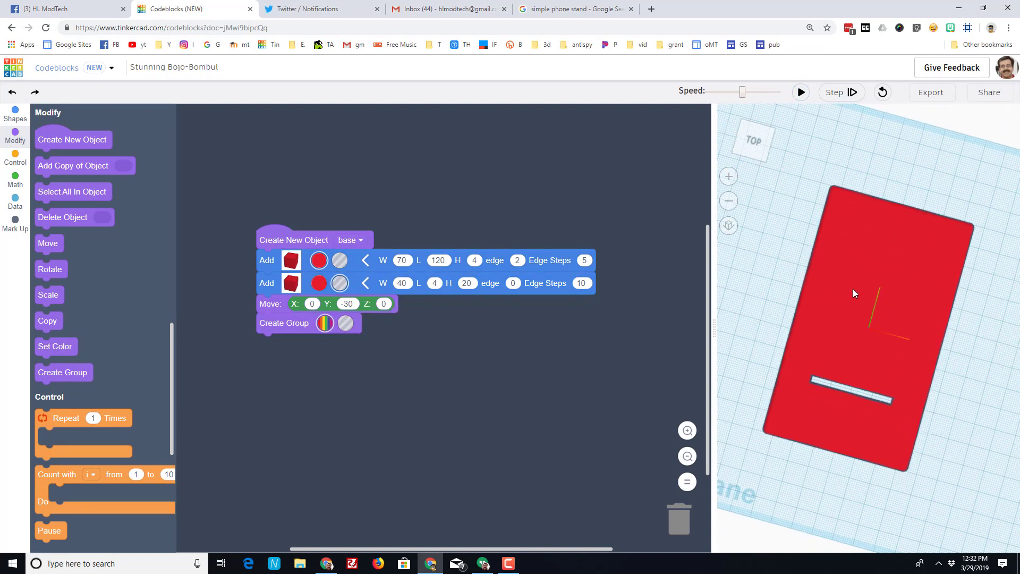
{"action": "scroll", "coordinate": [729, 282], "scroll_direction": "down", "scroll_amount": 3}
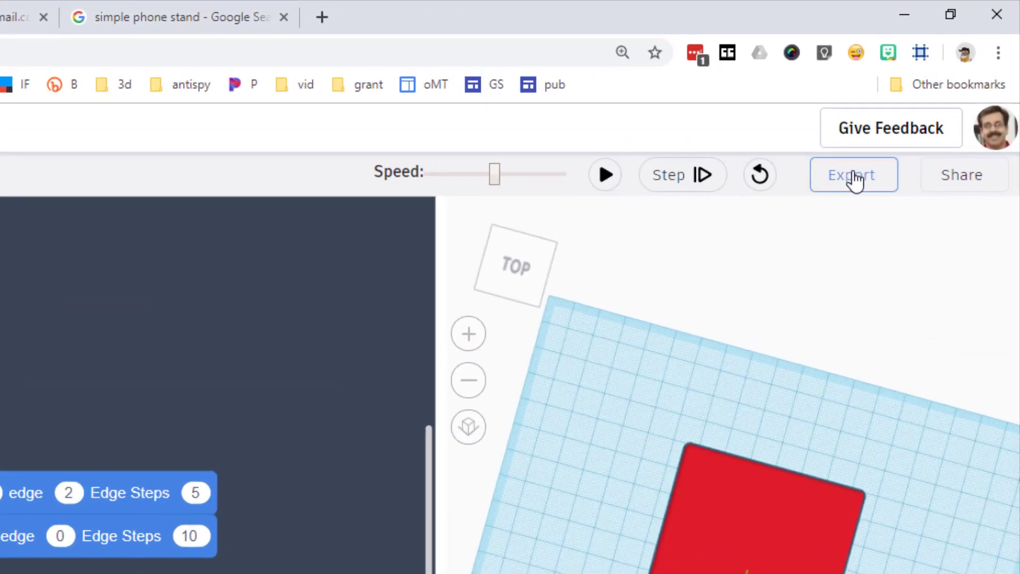
{"action": "left_click", "coordinate": [854, 181]}
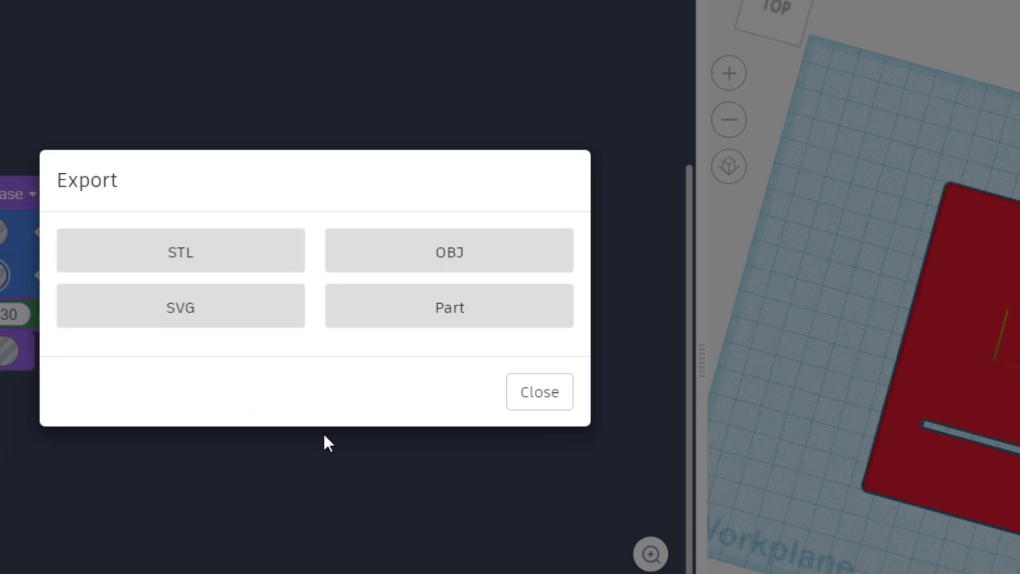
{"action": "left_click", "coordinate": [211, 290]}
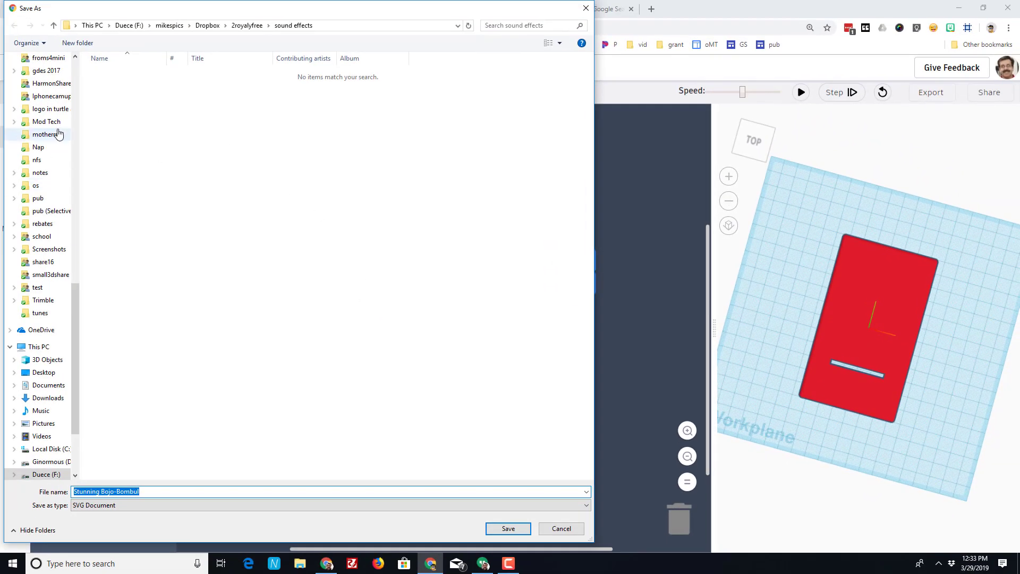
Save the SVG as 'codeblocks phone stand base' in the keychains folder
{"action": "double_click", "coordinate": [121, 98]}
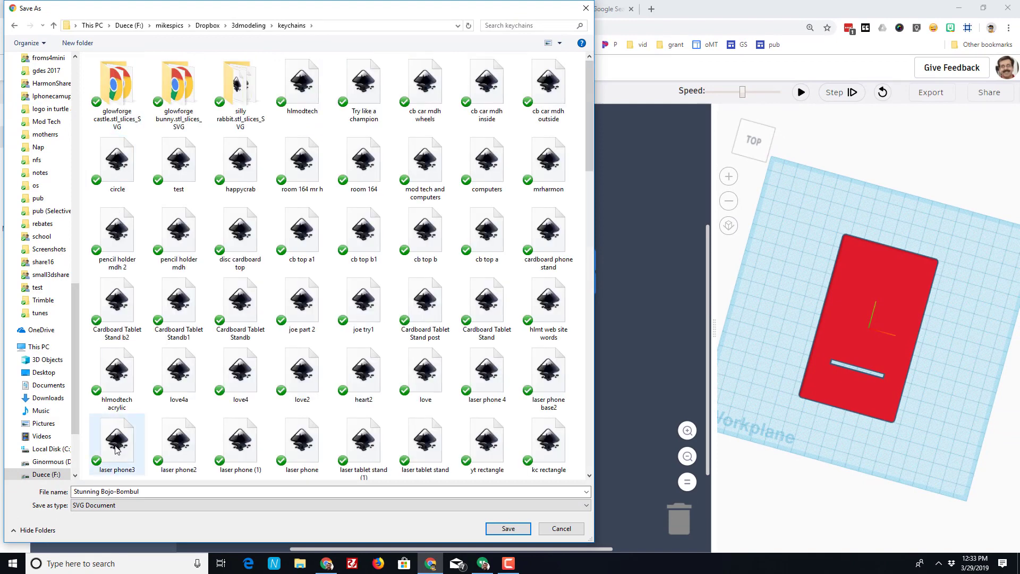
{"action": "left_click_drag", "start_coordinate": [140, 491], "coordinate": [55, 494]}
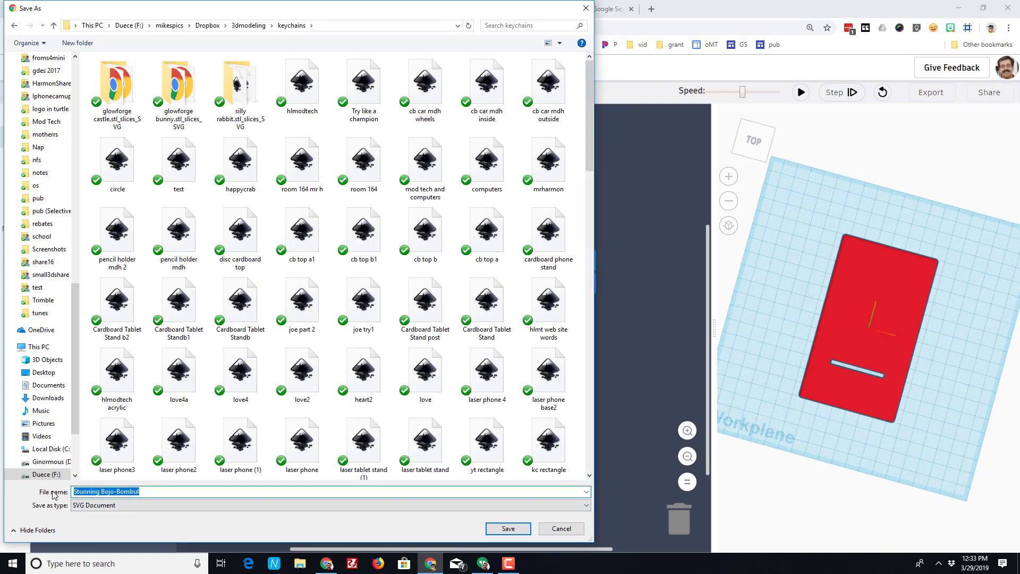
{"action": "type", "text": "codeblocks phone stand base"}
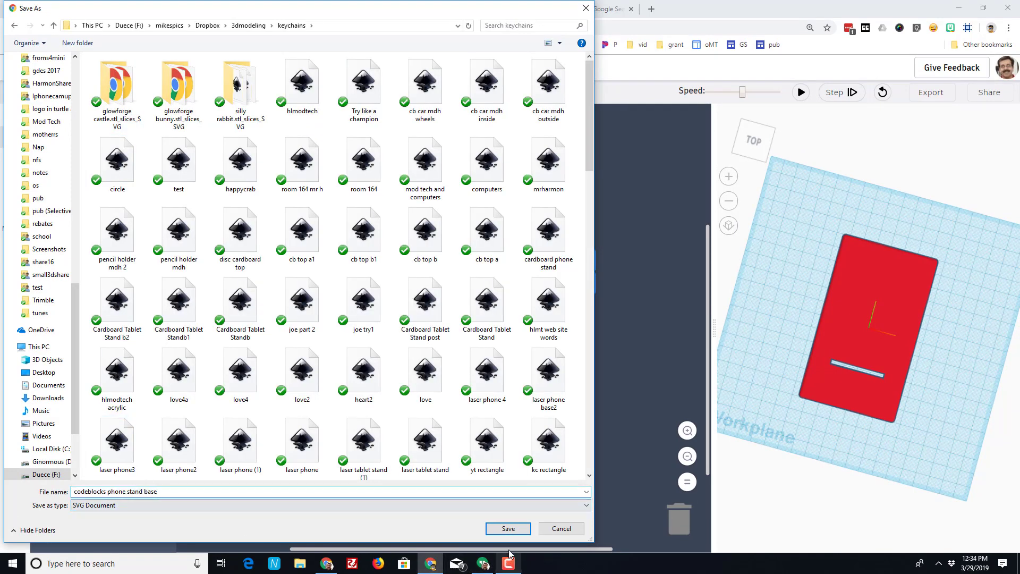
{"action": "left_click", "coordinate": [507, 529]}
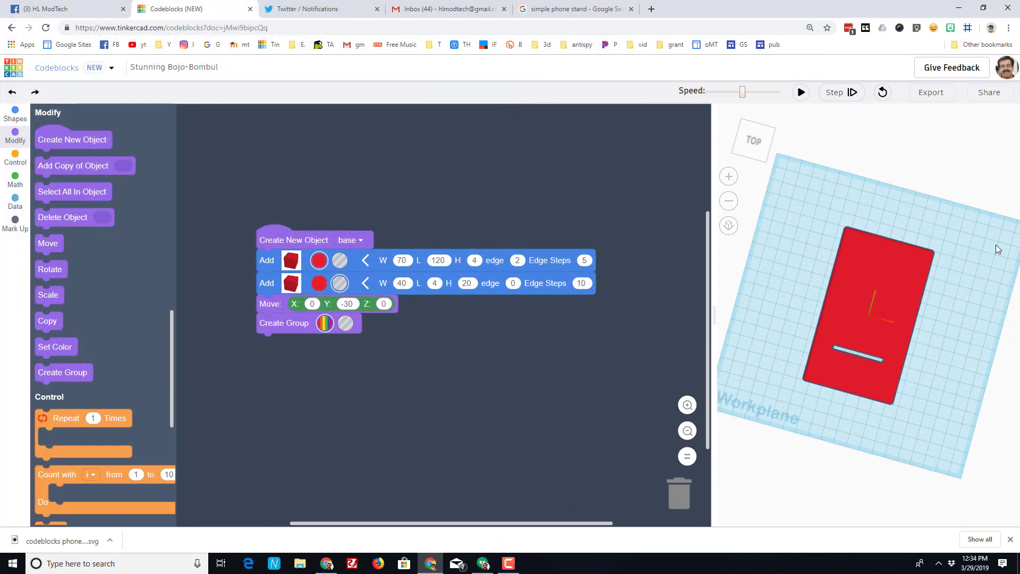
Dismiss the export options and retitle the design 'phone stand base'
{"action": "left_click", "coordinate": [932, 101]}
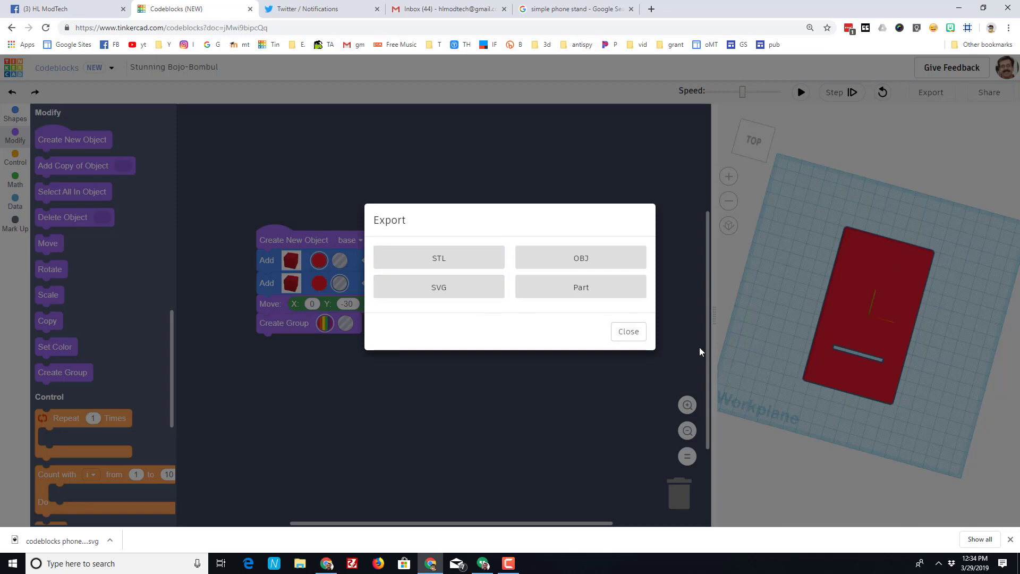
{"action": "left_click", "coordinate": [628, 333]}
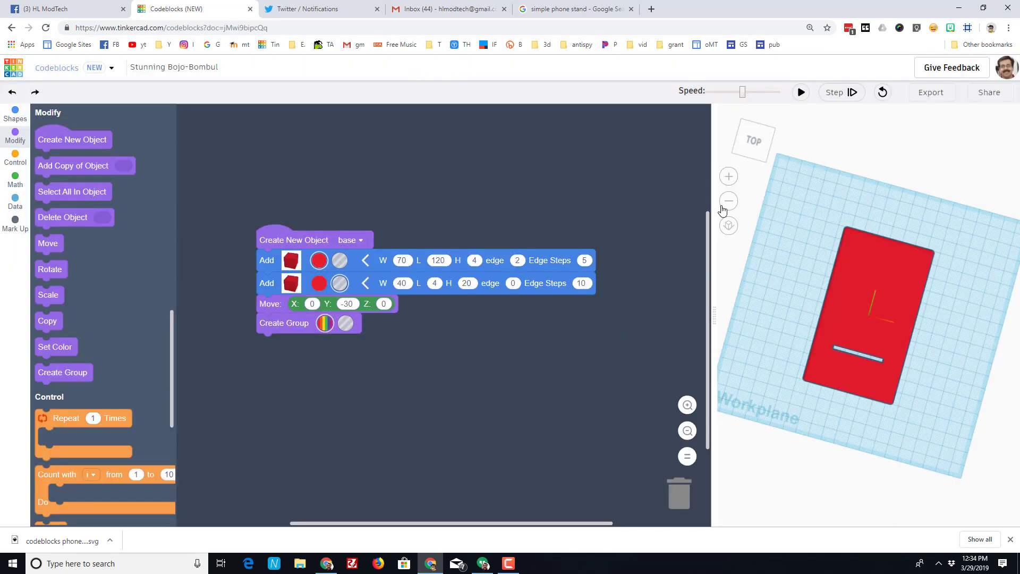
{"action": "left_click", "coordinate": [154, 69]}
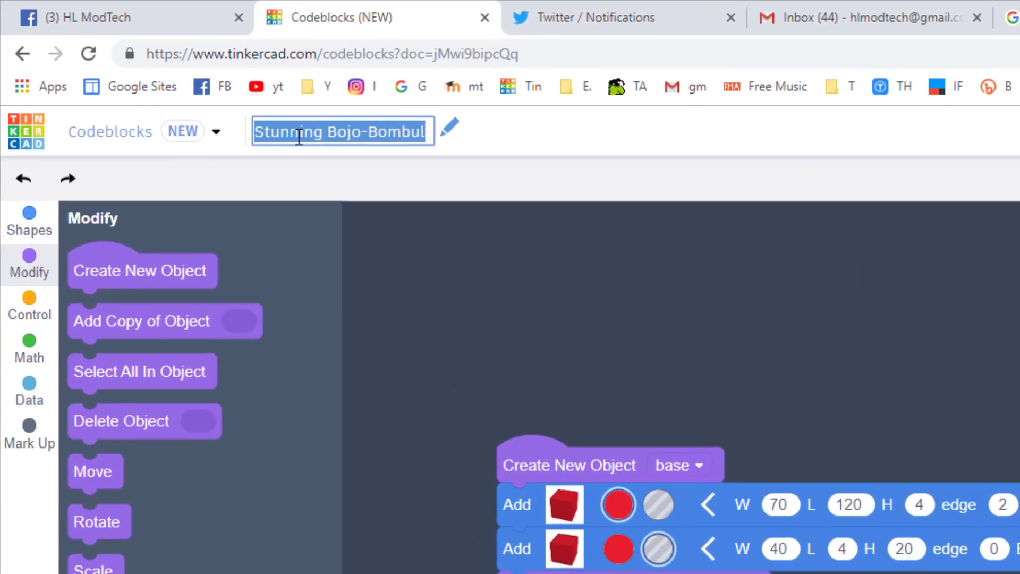
{"action": "type", "text": "phone stand base"}
{"action": "key", "text": "Return"}
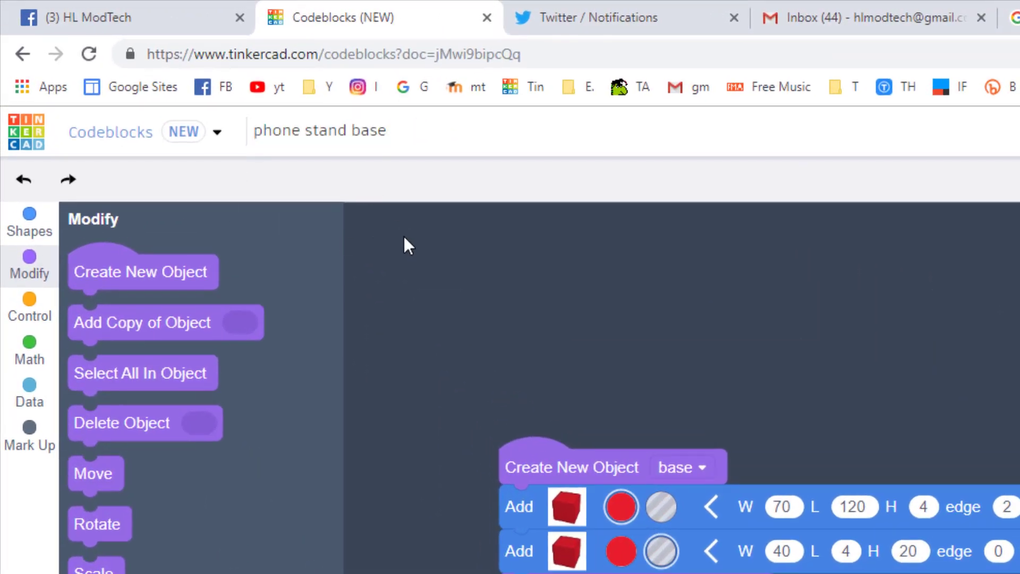
Duplicate the phone stand base design from the designs list and open the copy
{"action": "left_click", "coordinate": [101, 133]}
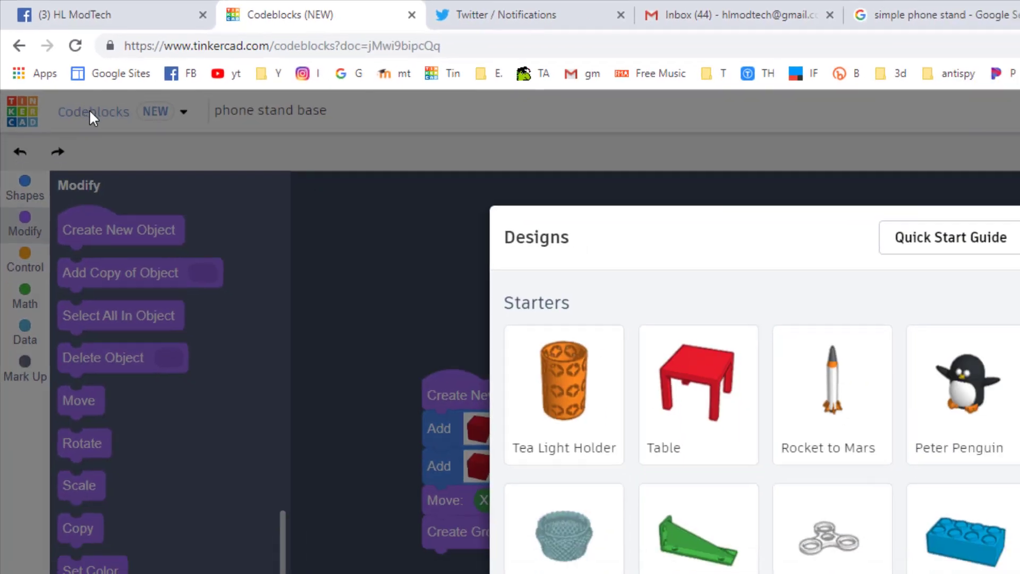
{"action": "scroll", "coordinate": [712, 572], "scroll_direction": "down", "scroll_amount": 3}
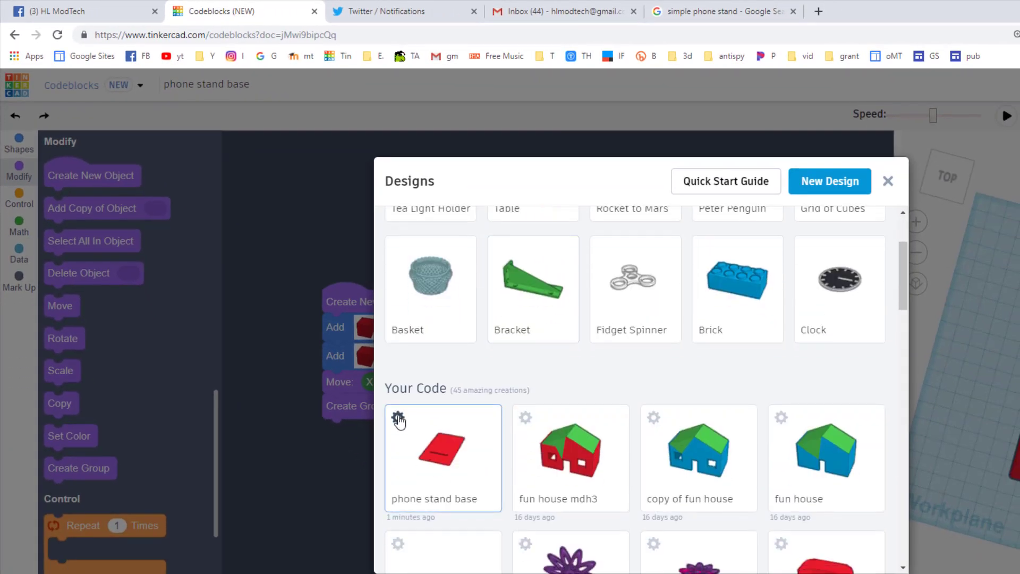
{"action": "left_click", "coordinate": [398, 418]}
{"action": "left_click", "coordinate": [395, 457]}
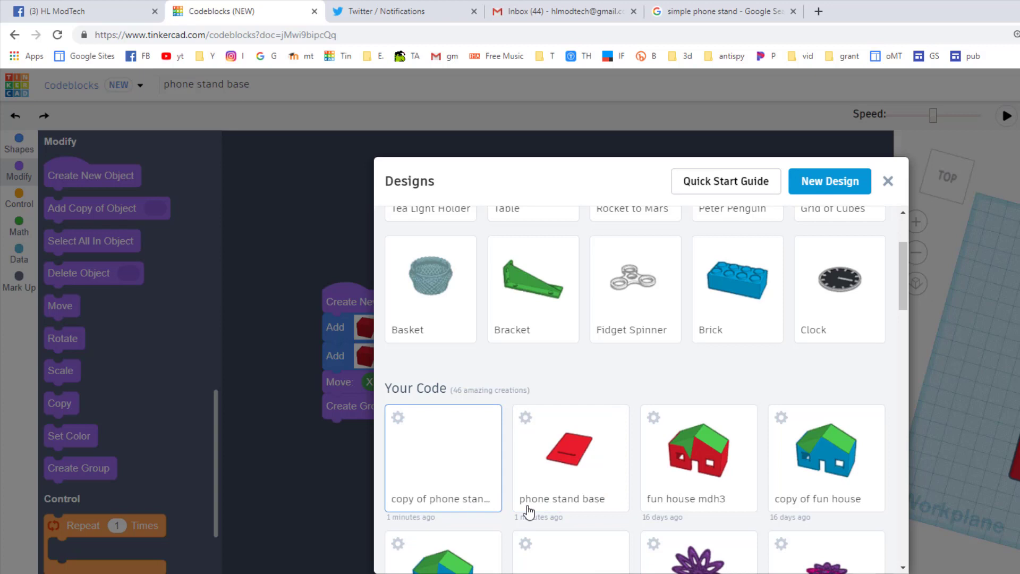
{"action": "left_click", "coordinate": [435, 448]}
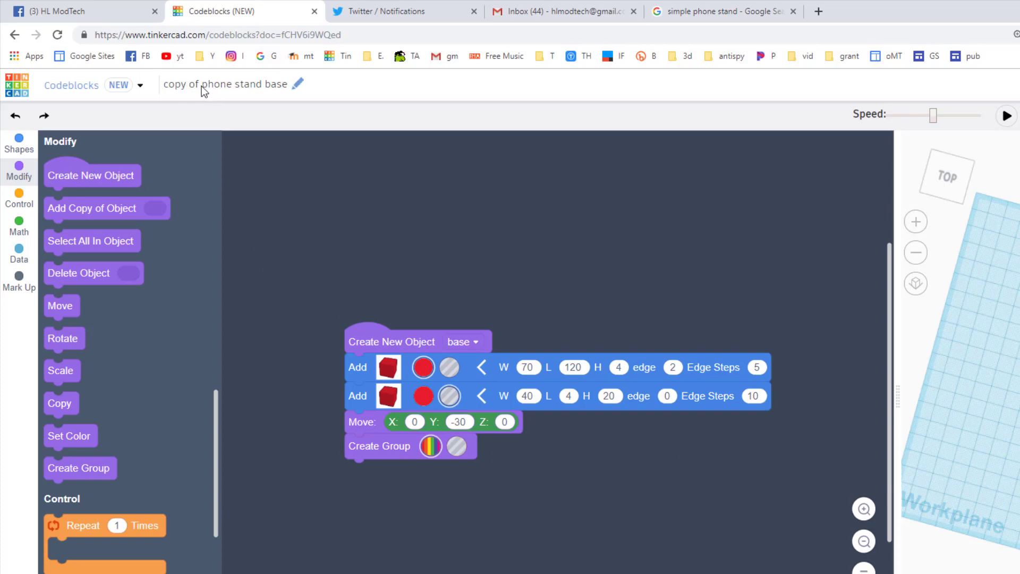
Retitle the copy 'phone stand support', removing the 'copy of' prefix
{"action": "left_click", "coordinate": [220, 86]}
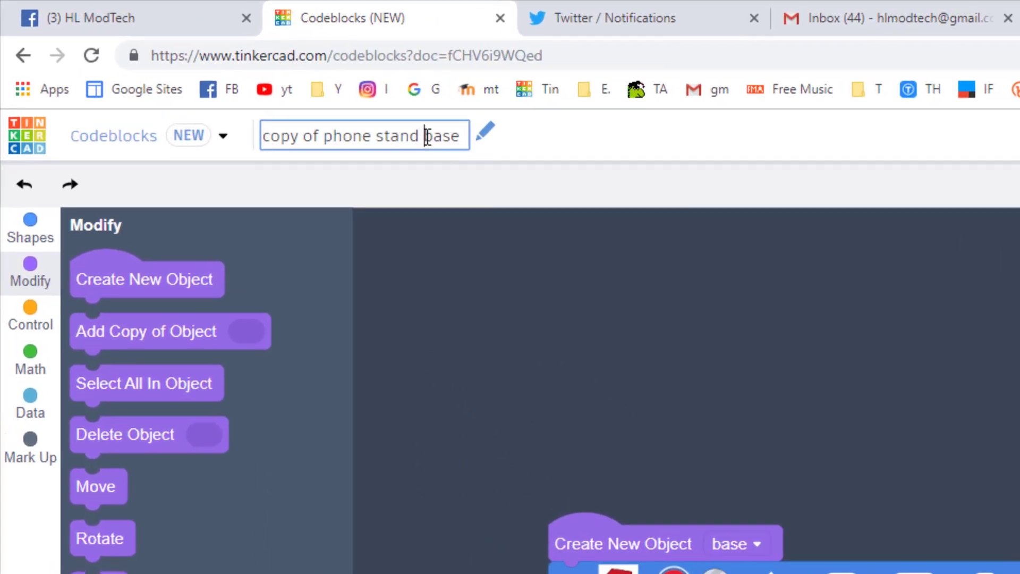
{"action": "left_click_drag", "start_coordinate": [265, 85], "coordinate": [309, 85]}
{"action": "type", "text": "support"}
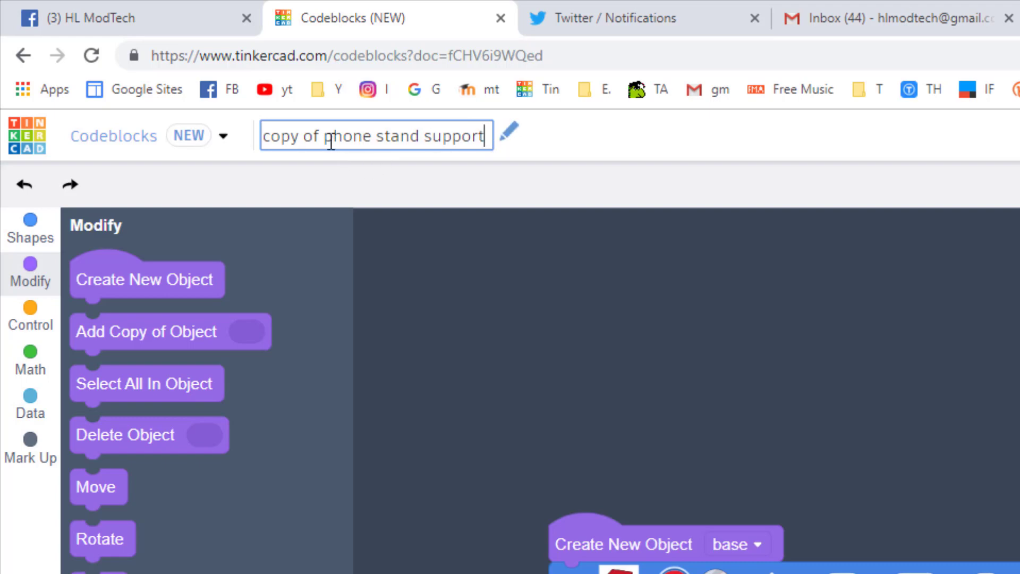
{"action": "left_click_drag", "start_coordinate": [325, 137], "coordinate": [200, 139]}
{"action": "key", "text": "BackSpace"}
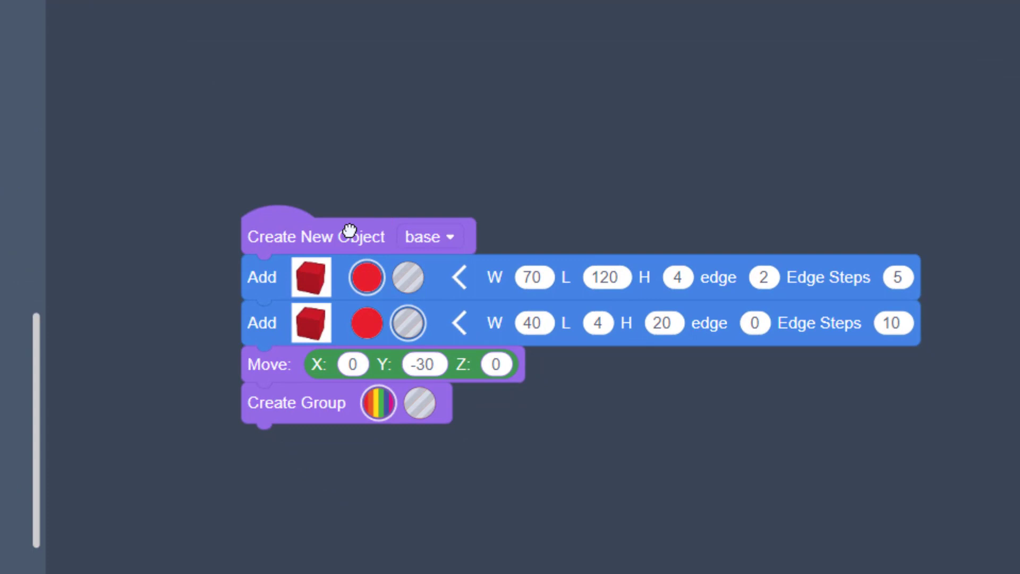
Add a second Create New Object block and rename its variable from object0 to support
{"action": "left_click_drag", "start_coordinate": [335, 221], "coordinate": [334, 386]}
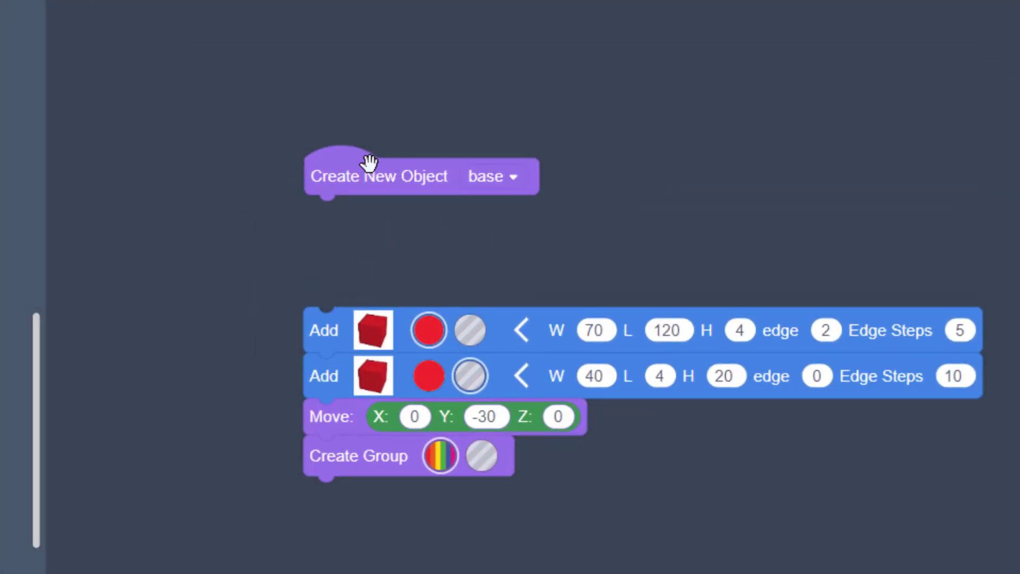
{"action": "left_click_drag", "start_coordinate": [369, 159], "coordinate": [372, 285]}
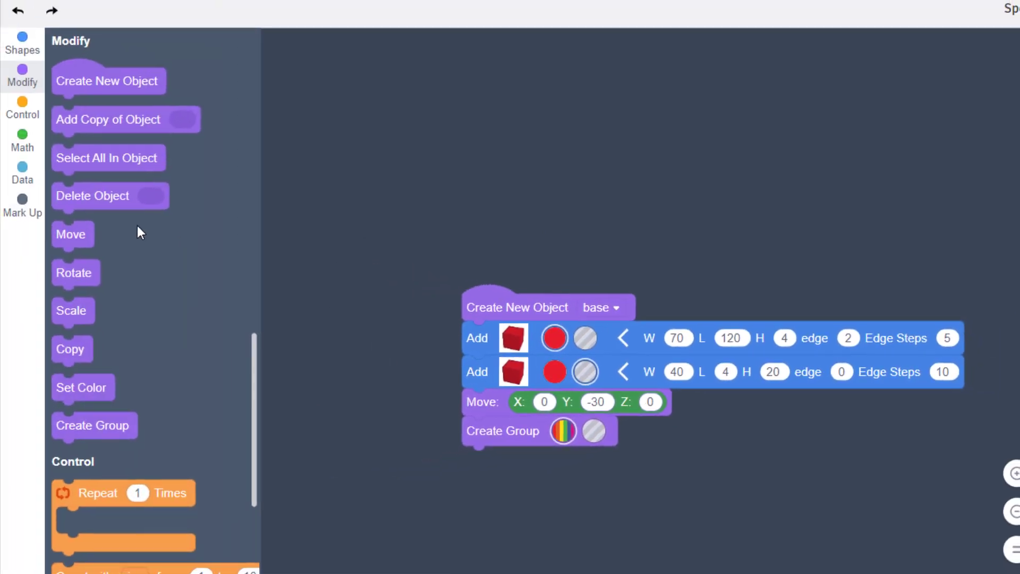
{"action": "left_click_drag", "start_coordinate": [93, 86], "coordinate": [506, 123]}
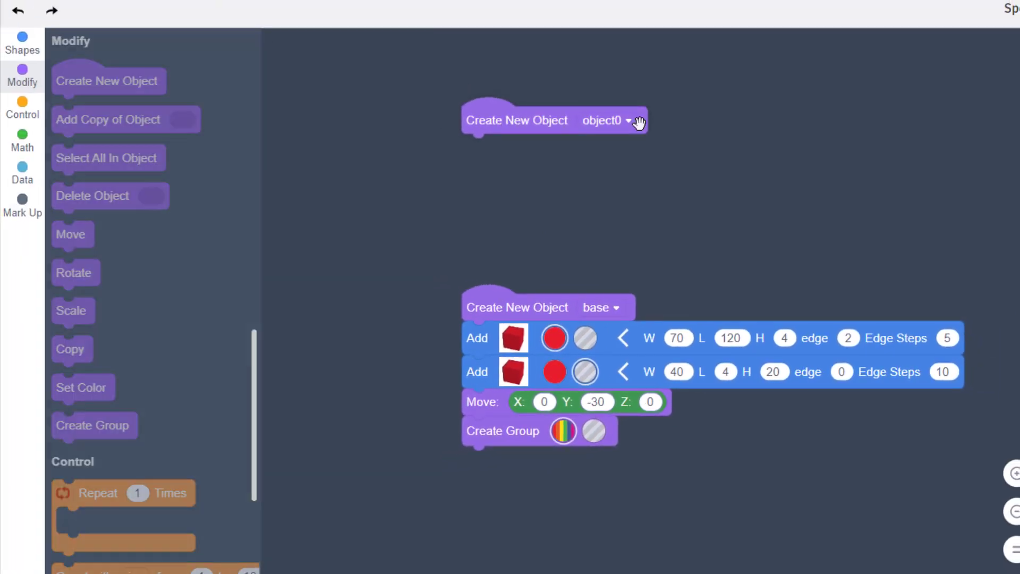
{"action": "left_click", "coordinate": [630, 122]}
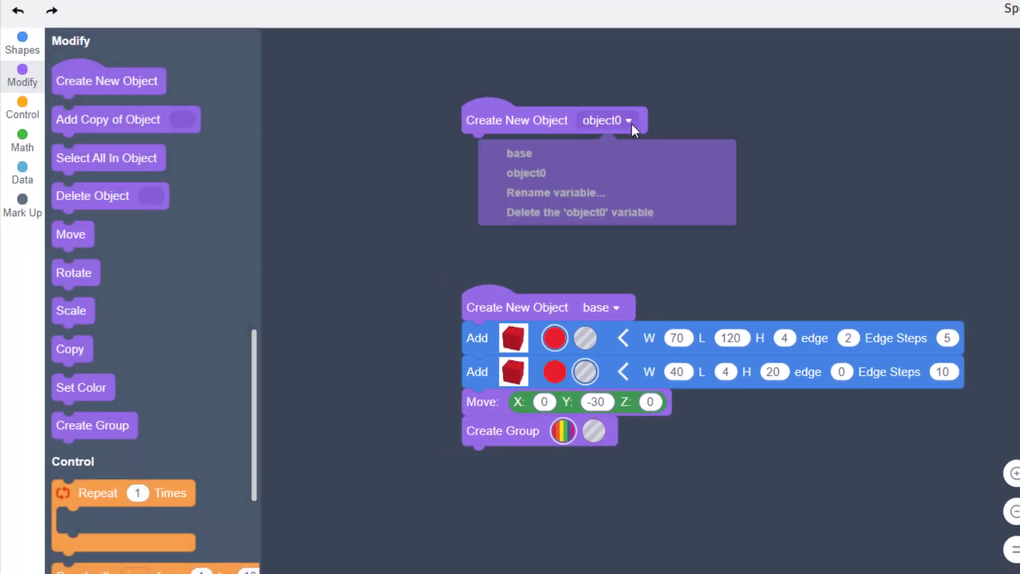
{"action": "left_click", "coordinate": [542, 201]}
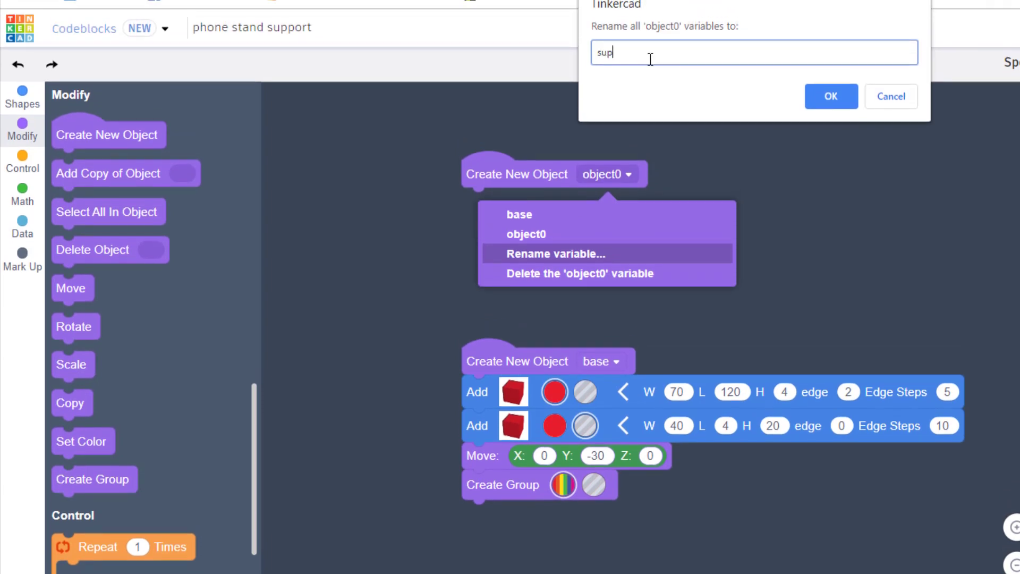
{"action": "key", "text": "Return"}
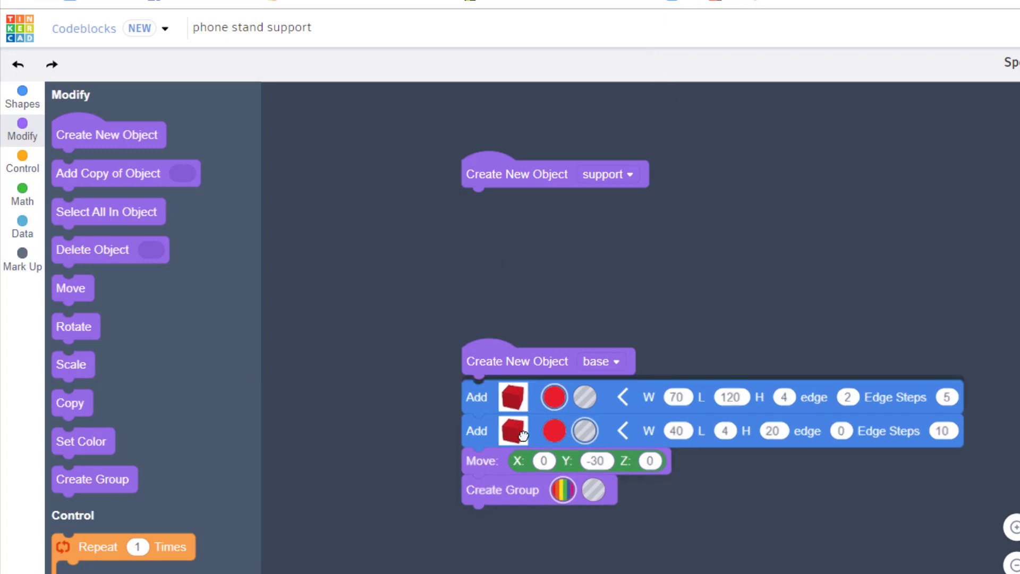
Copy the base's two box blocks under the support object and reattach the originals to base
{"action": "left_click_drag", "start_coordinate": [551, 390], "coordinate": [571, 457]}
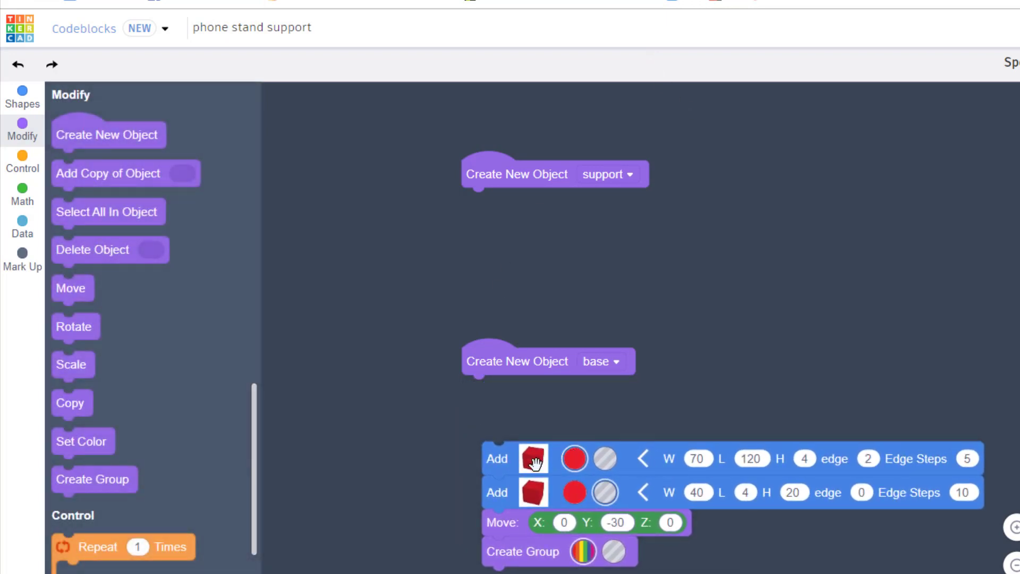
{"action": "left_click_drag", "start_coordinate": [506, 525], "coordinate": [513, 573]}
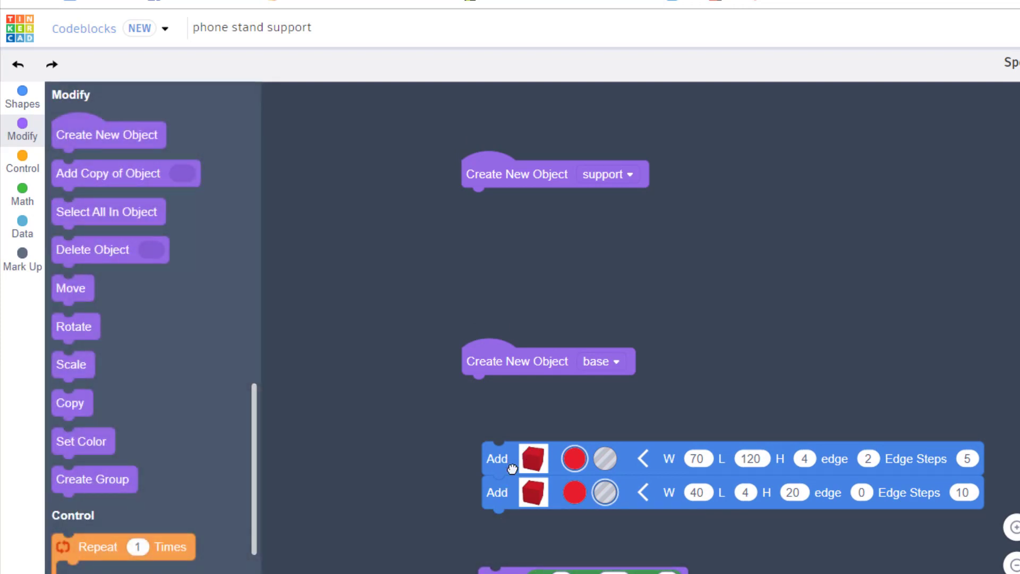
{"action": "key", "text": "ctrl+c"}
{"action": "key", "text": "ctrl+v"}
{"action": "left_click_drag", "start_coordinate": [539, 519], "coordinate": [489, 220]}
{"action": "left_click_drag", "start_coordinate": [497, 457], "coordinate": [481, 396]}
{"action": "left_click_drag", "start_coordinate": [500, 571], "coordinate": [497, 449]}
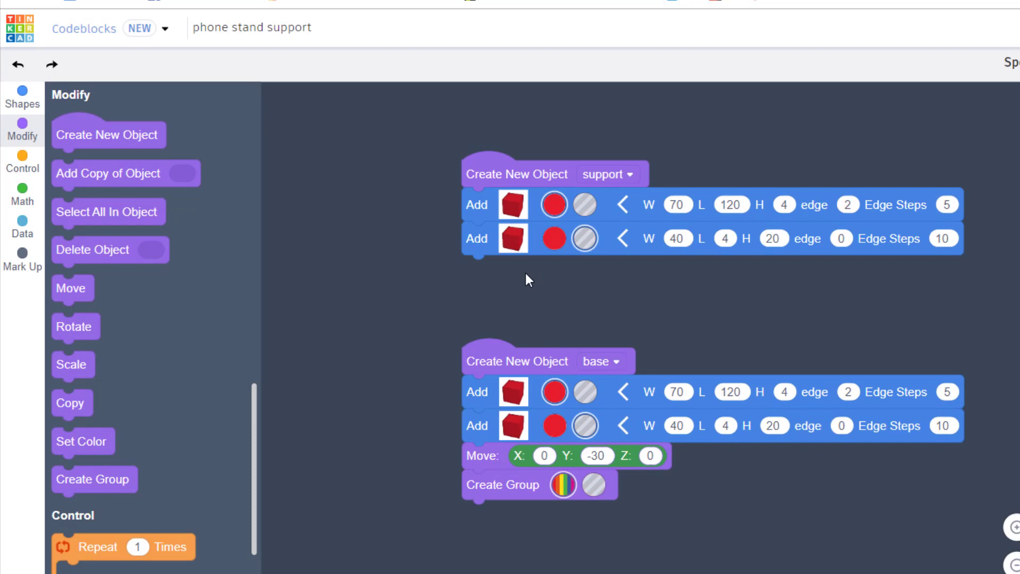
Colour the support's slab green and its slot piece light blue
{"action": "left_click", "coordinate": [554, 205]}
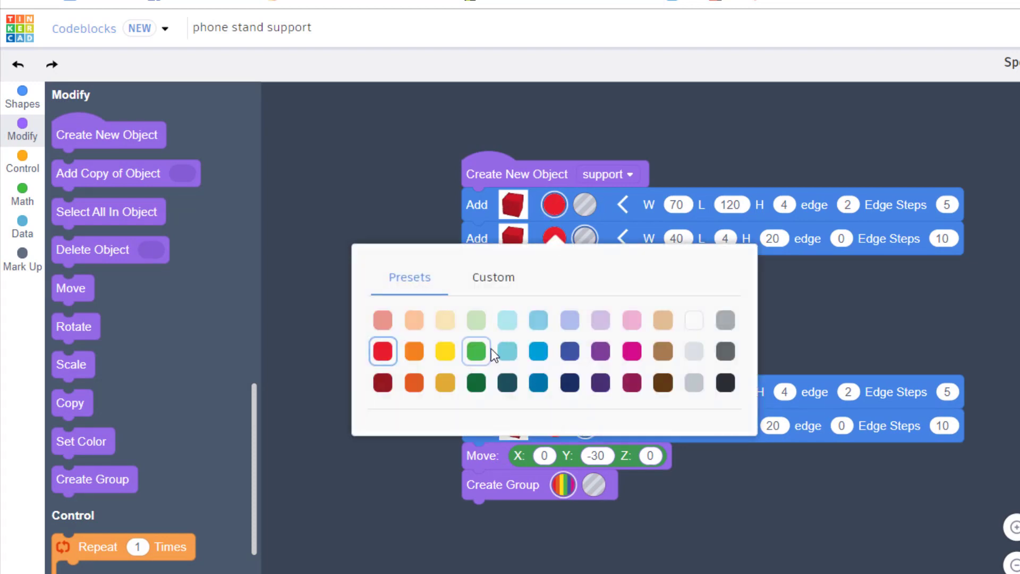
{"action": "left_click", "coordinate": [477, 351]}
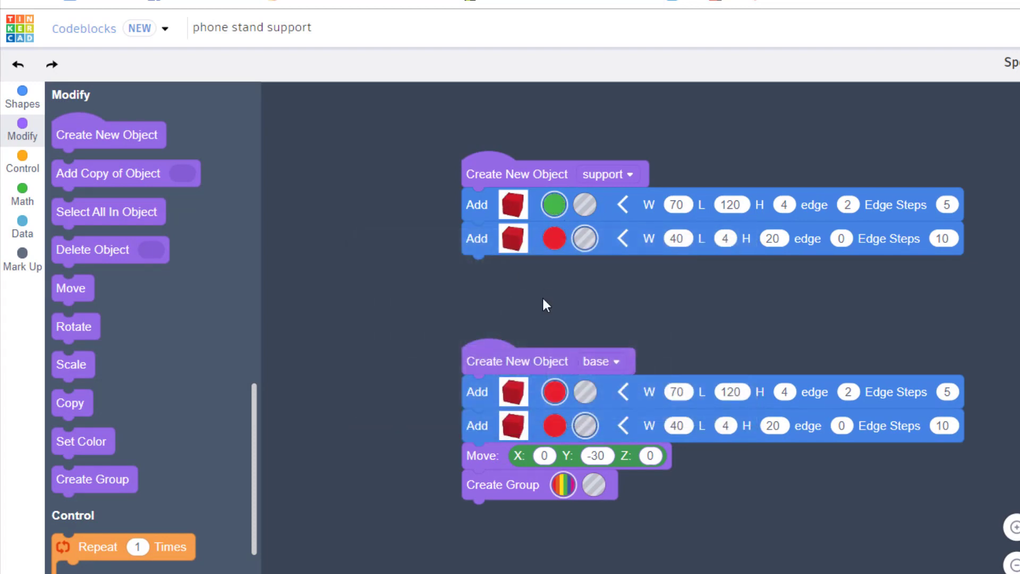
{"action": "left_click", "coordinate": [552, 241]}
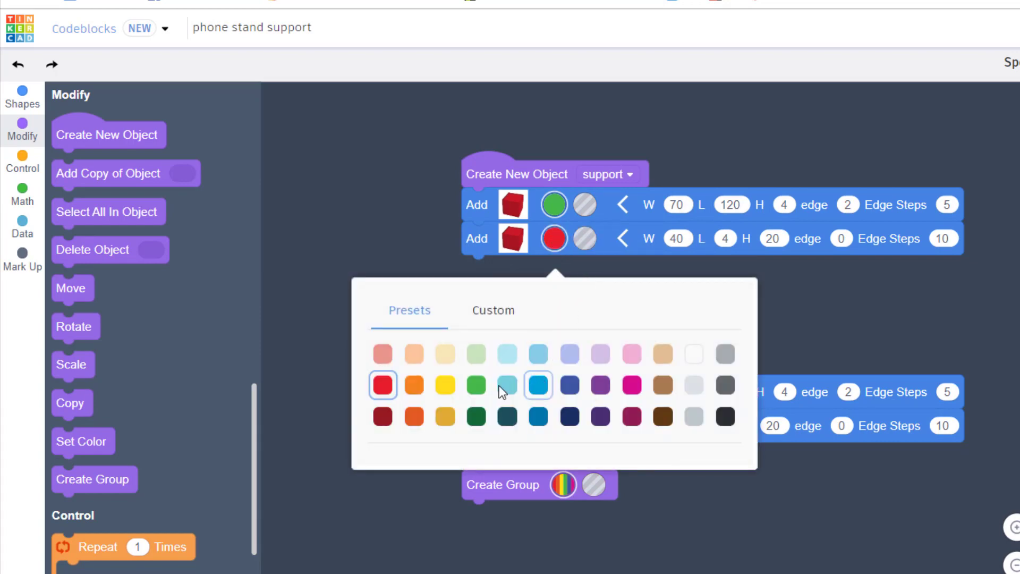
{"action": "left_click", "coordinate": [509, 354]}
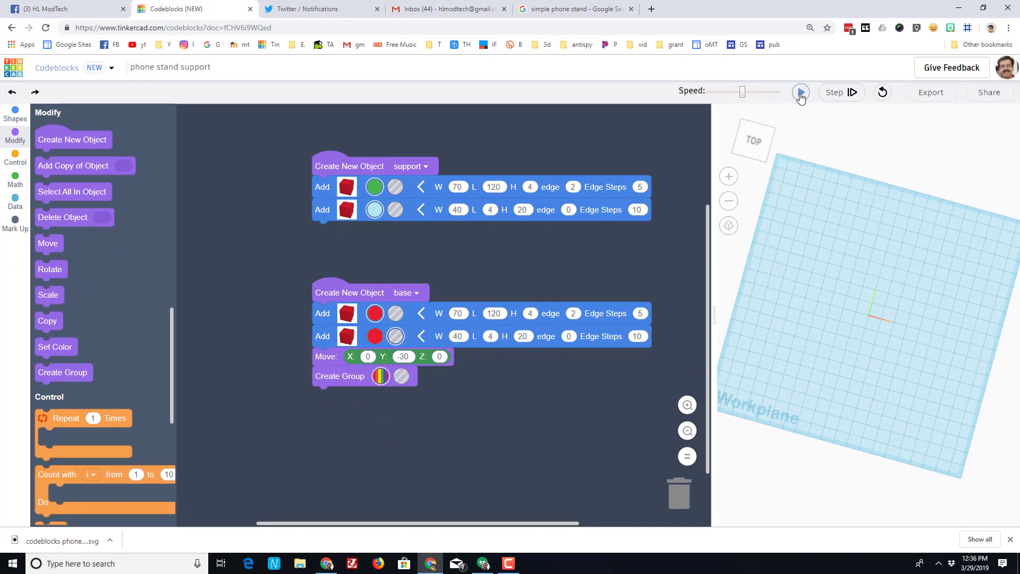
Move the grouped base 80 along X, run it, then switch to the phone stand reference image
{"action": "left_click", "coordinate": [801, 93]}
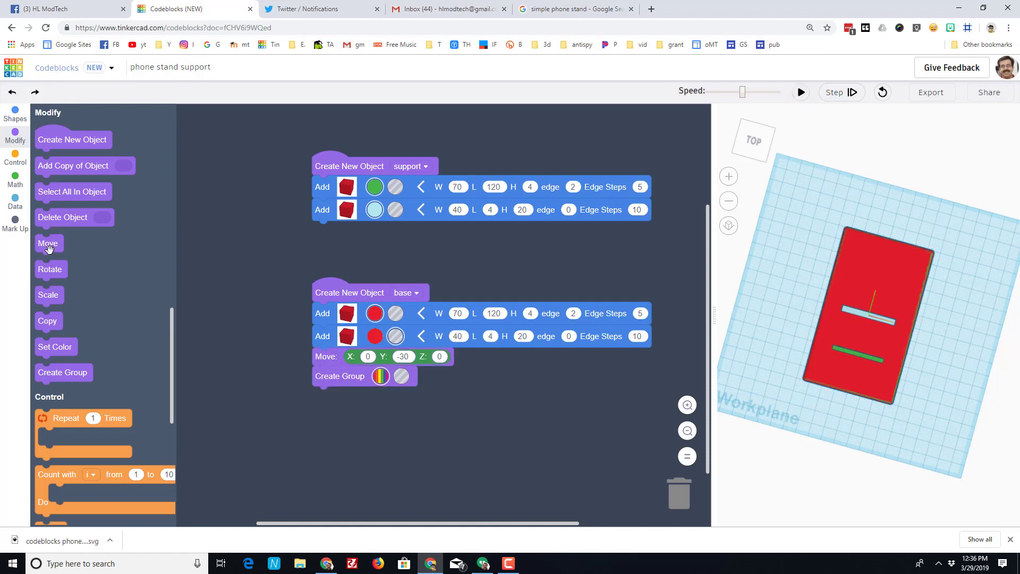
{"action": "left_click_drag", "start_coordinate": [48, 244], "coordinate": [325, 398]}
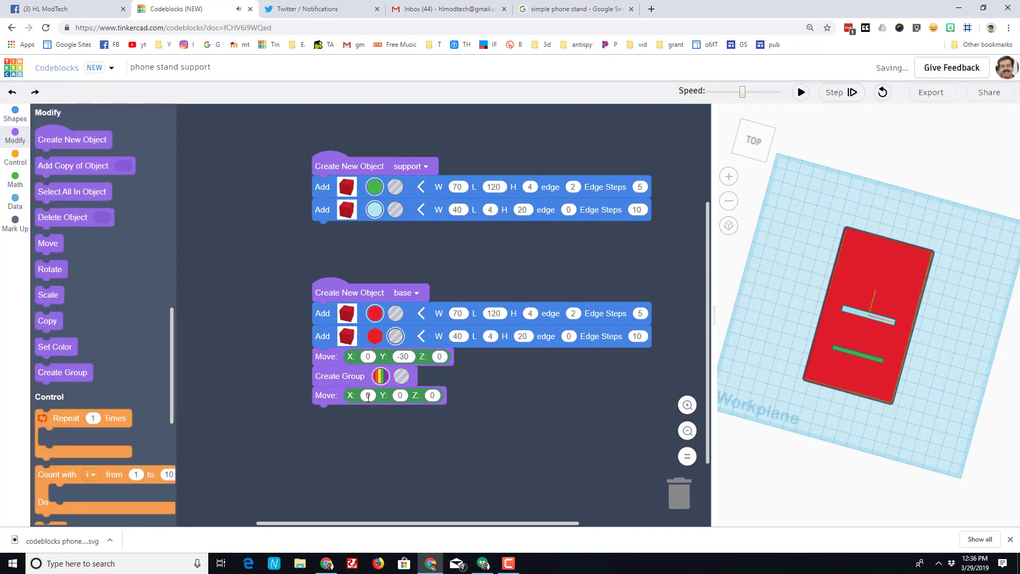
{"action": "type", "text": "80"}
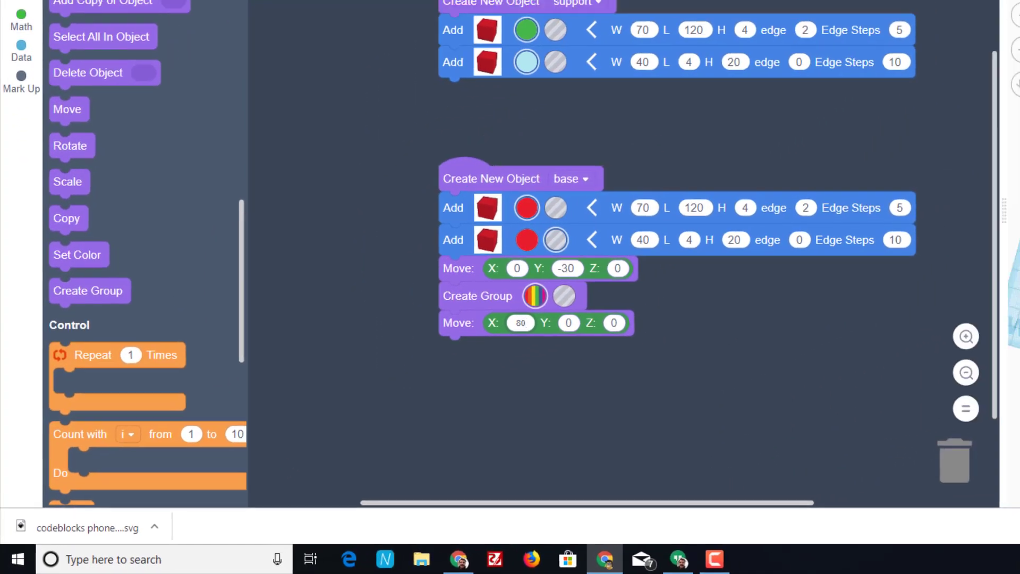
{"action": "left_click", "coordinate": [801, 92]}
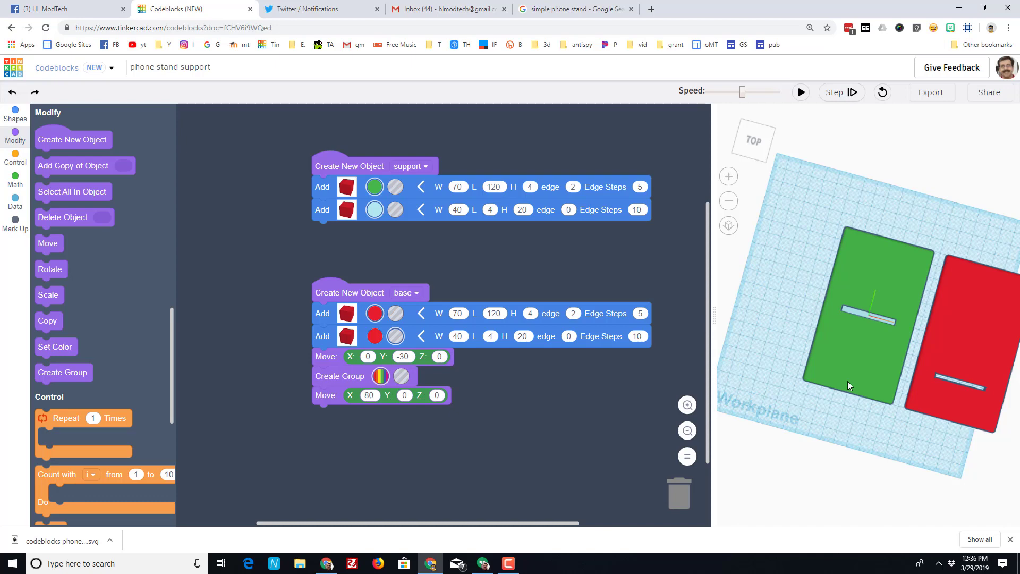
{"action": "key", "text": "ctrl+5"}
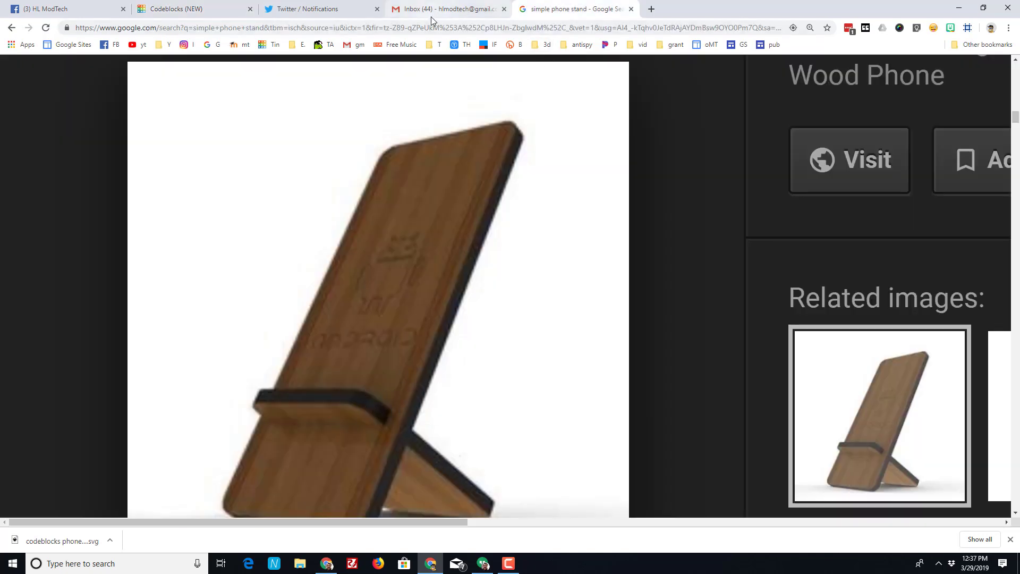
Shorten the support plate to 60, resize its second shape to L 20 and H 4, and rerun
{"action": "key", "text": "ctrl+2"}
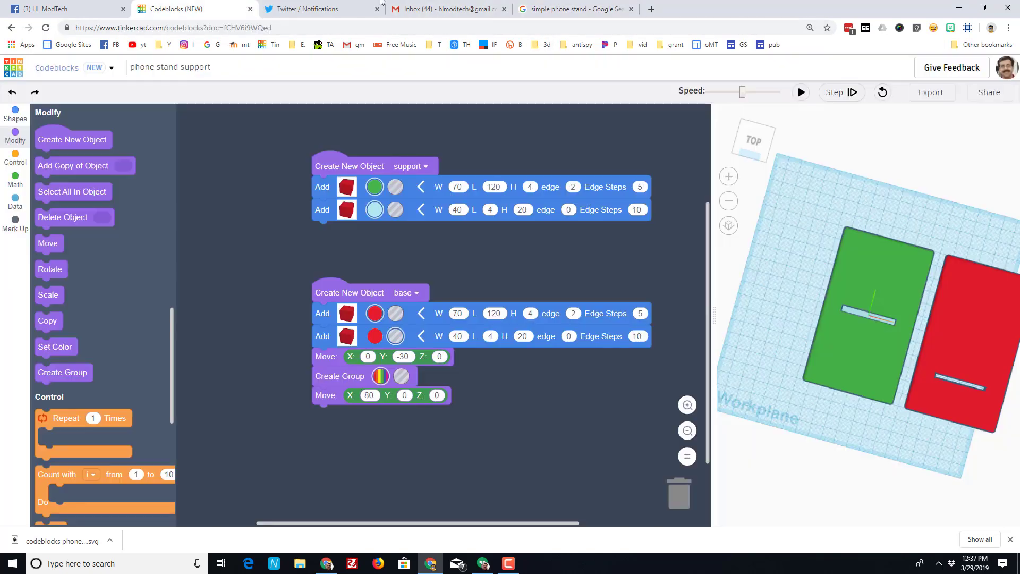
{"action": "left_click", "coordinate": [497, 188]}
{"action": "type", "text": "60"}
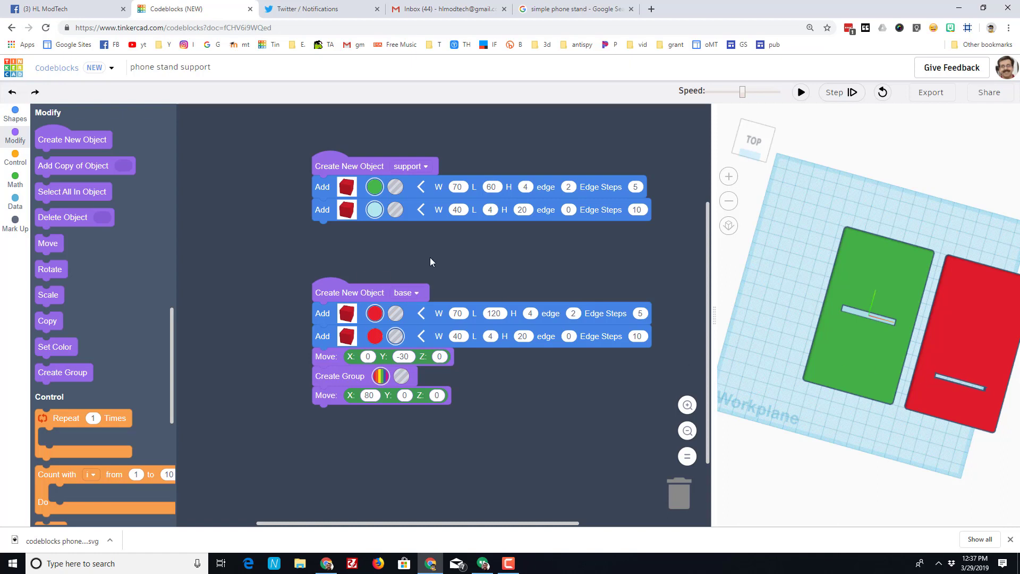
{"action": "key", "text": "space"}
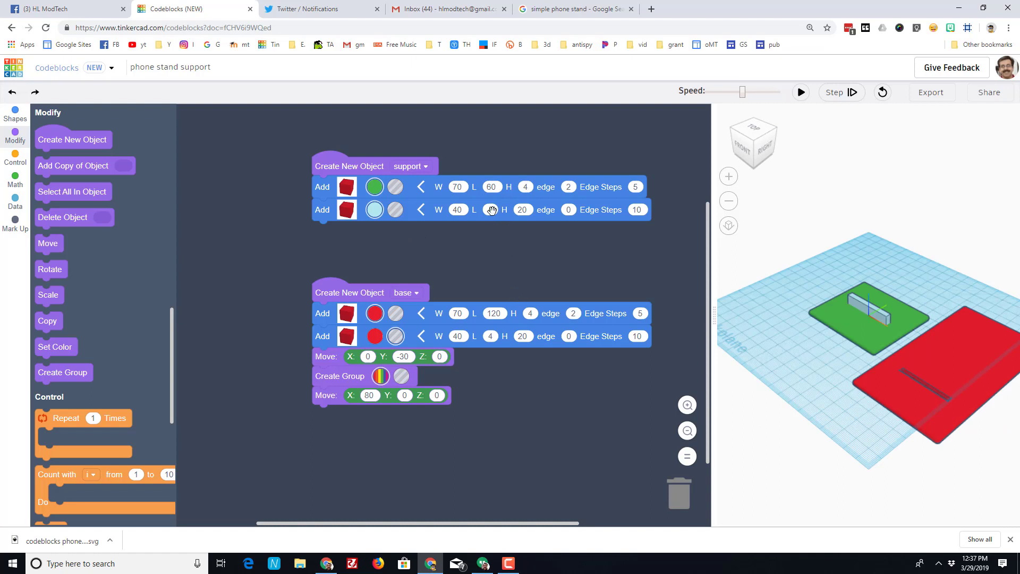
{"action": "type", "text": "20"}
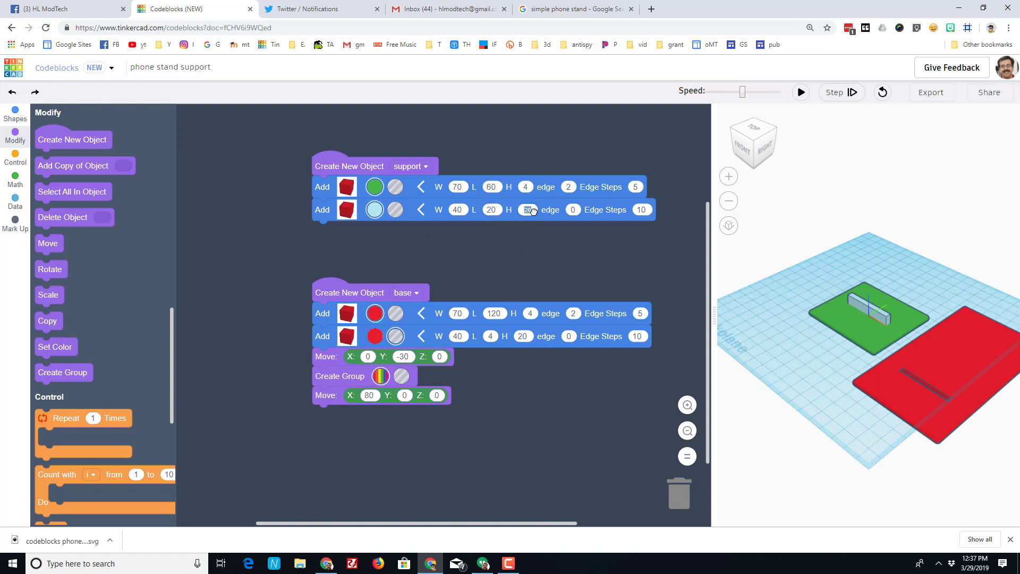
{"action": "type", "text": "4"}
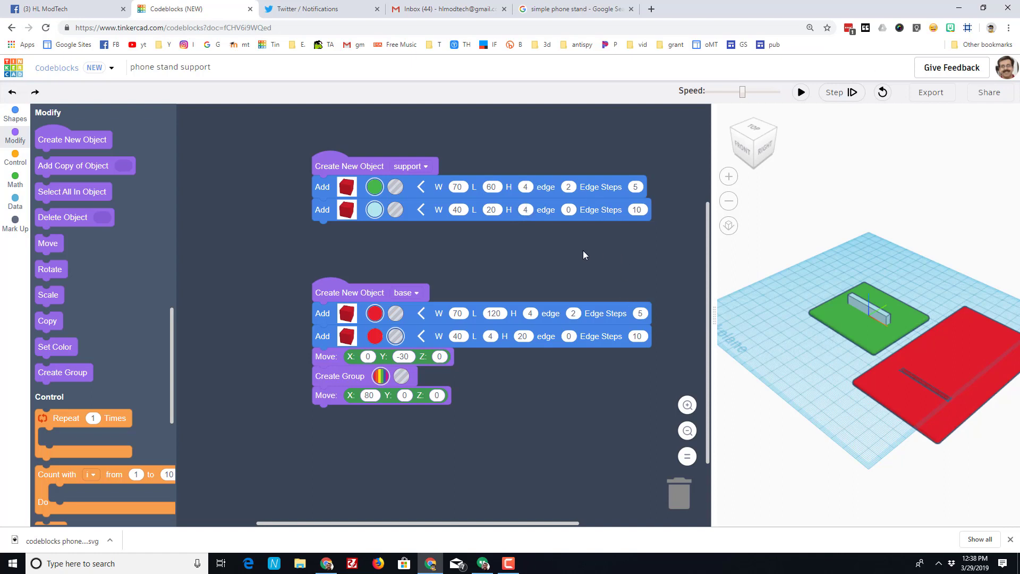
{"action": "left_click", "coordinate": [801, 92]}
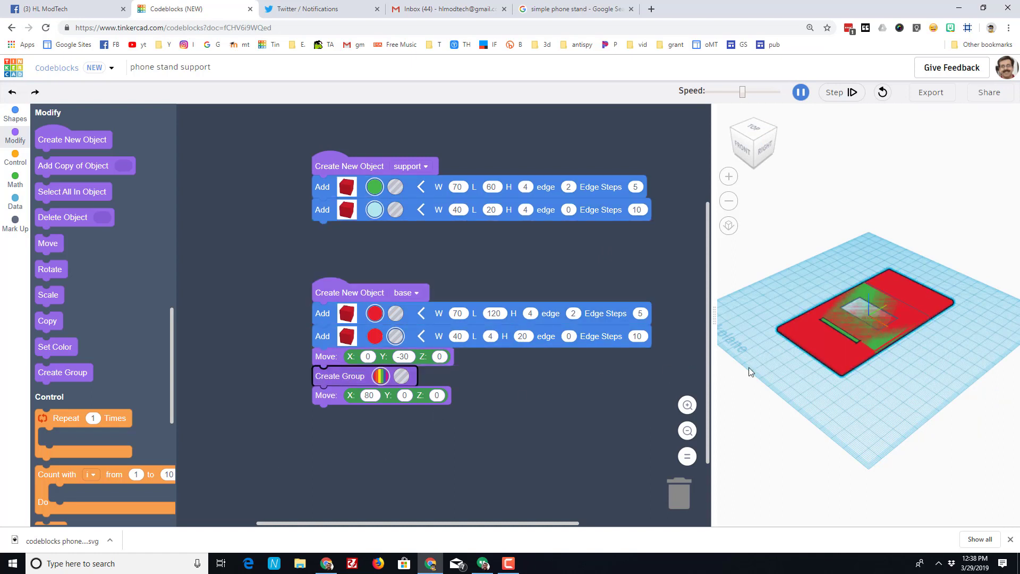
Set the run speed to maximum and add a Move block under the support's shapes
{"action": "left_click", "coordinate": [775, 93]}
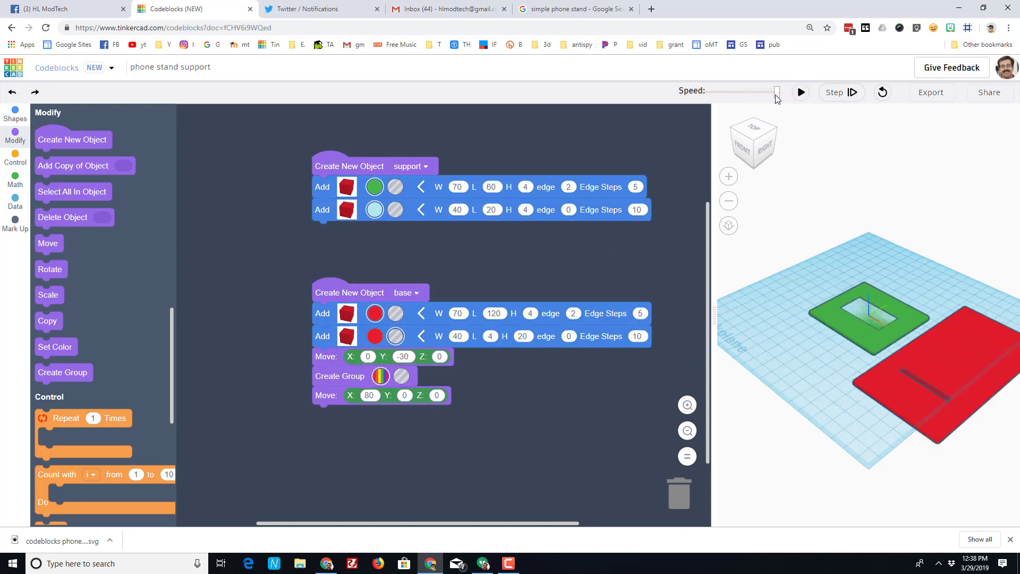
{"action": "left_click", "coordinate": [801, 92]}
{"action": "left_click_drag", "start_coordinate": [48, 244], "coordinate": [326, 230]}
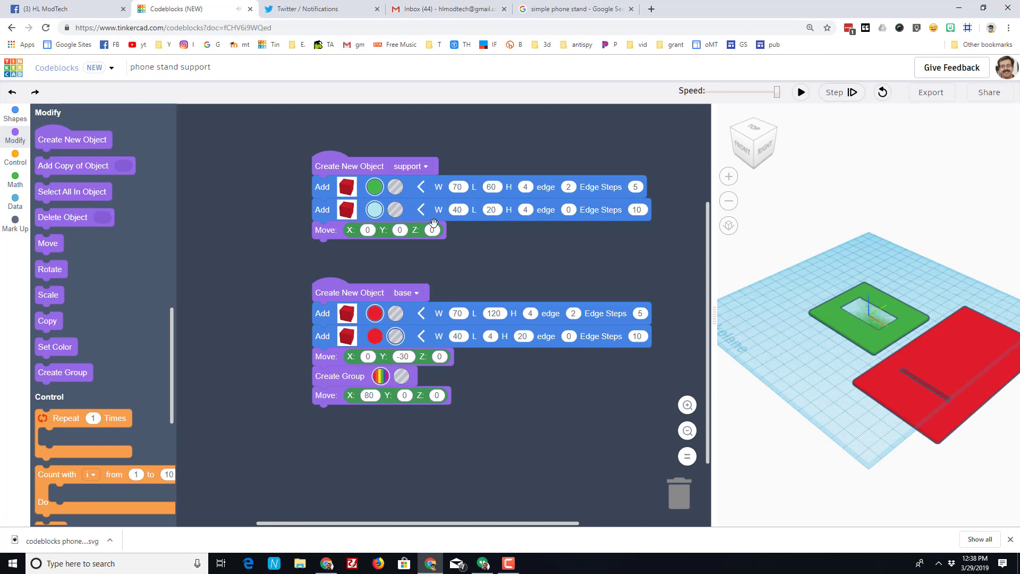
{"action": "left_click", "coordinate": [400, 231]}
{"action": "type", "text": "-3"}
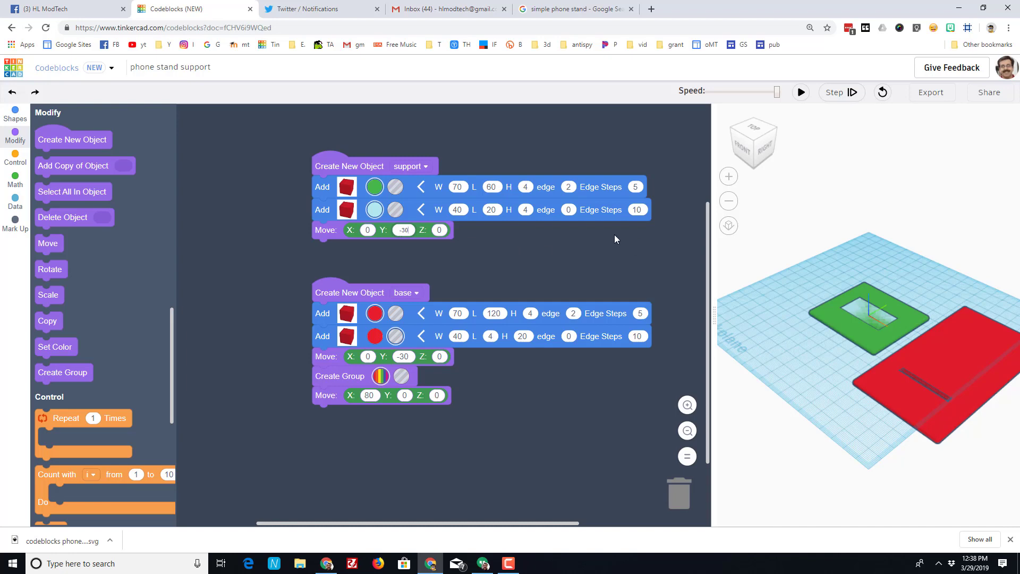
{"action": "left_click", "coordinate": [800, 94]}
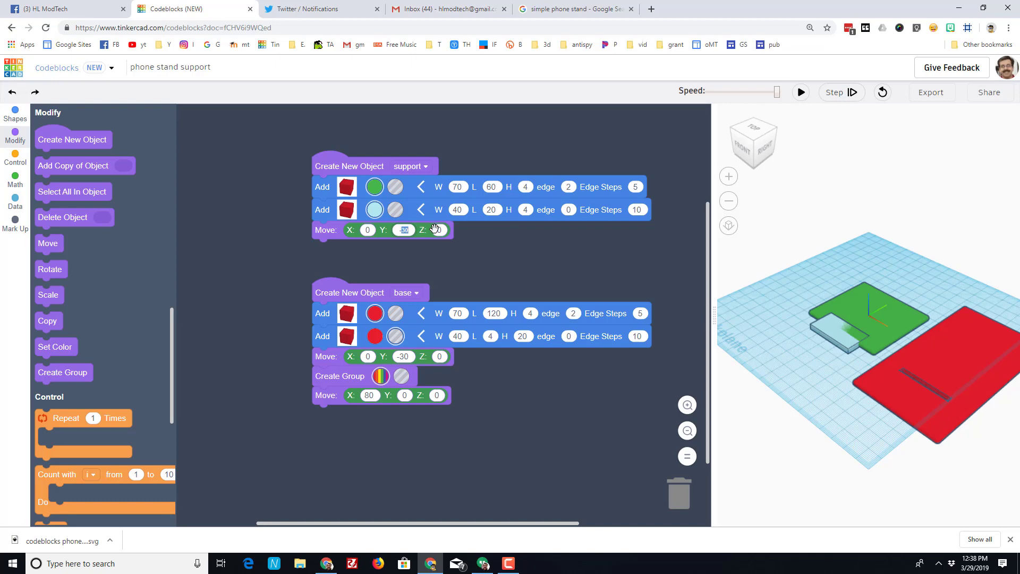
Set the support's Move Y offset to -40 and rerun to view the shifted tab
{"action": "type", "text": "-40"}
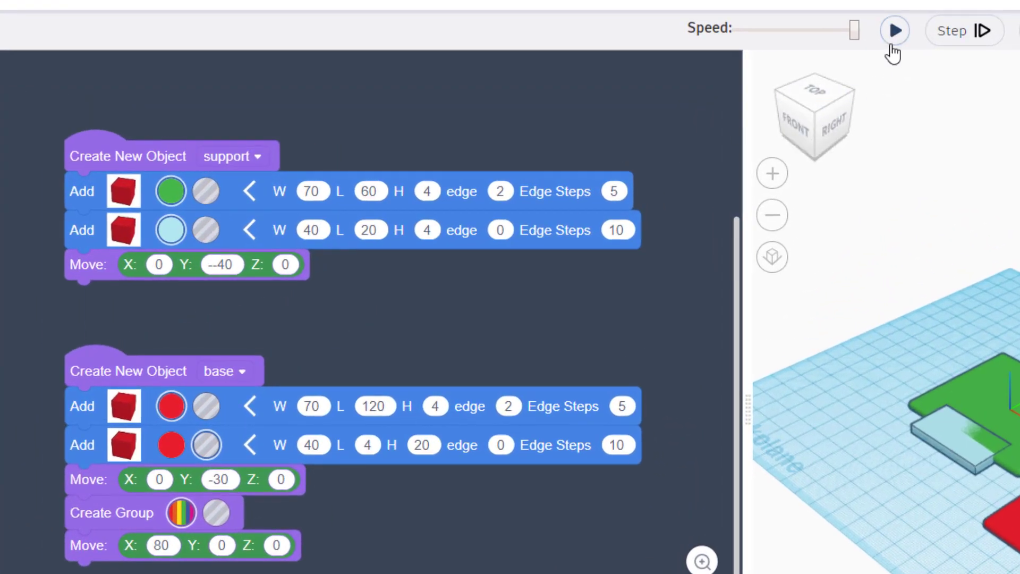
{"action": "left_click", "coordinate": [871, 47]}
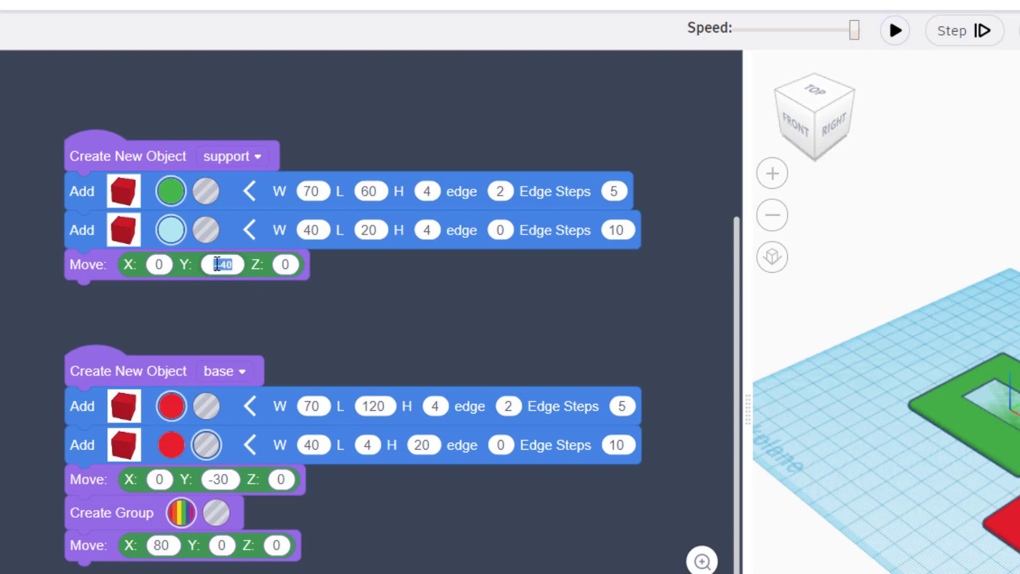
{"action": "left_click", "coordinate": [256, 286]}
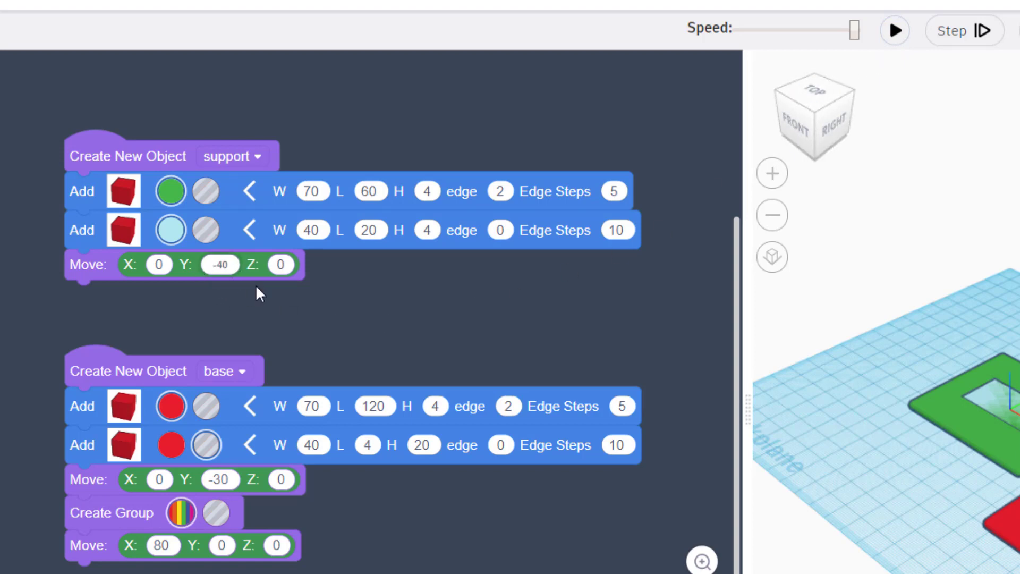
{"action": "left_click", "coordinate": [895, 33]}
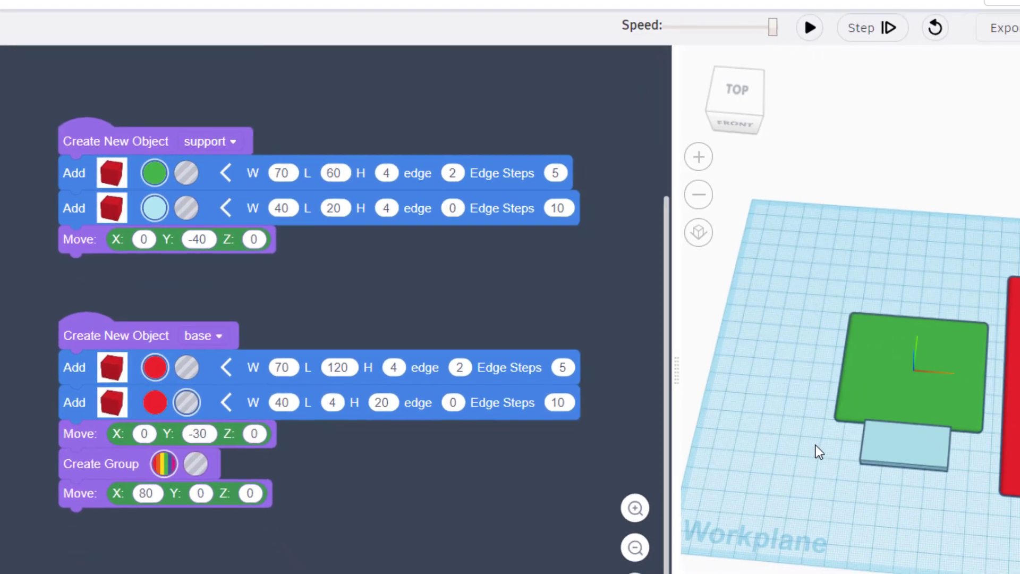
{"action": "scroll", "coordinate": [818, 432], "scroll_direction": "up", "scroll_amount": 1}
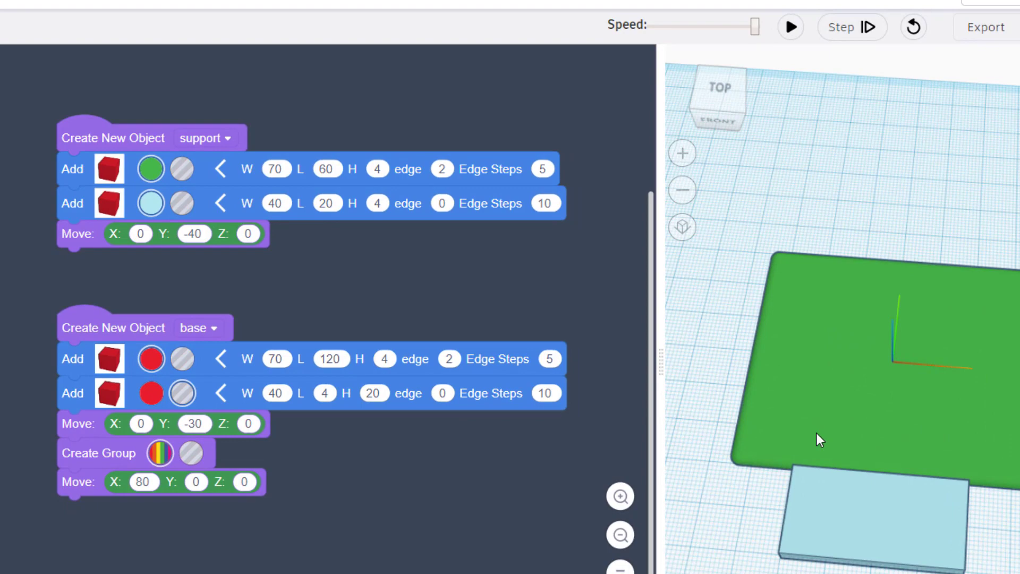
{"action": "left_click_drag", "start_coordinate": [817, 432], "coordinate": [813, 485]}
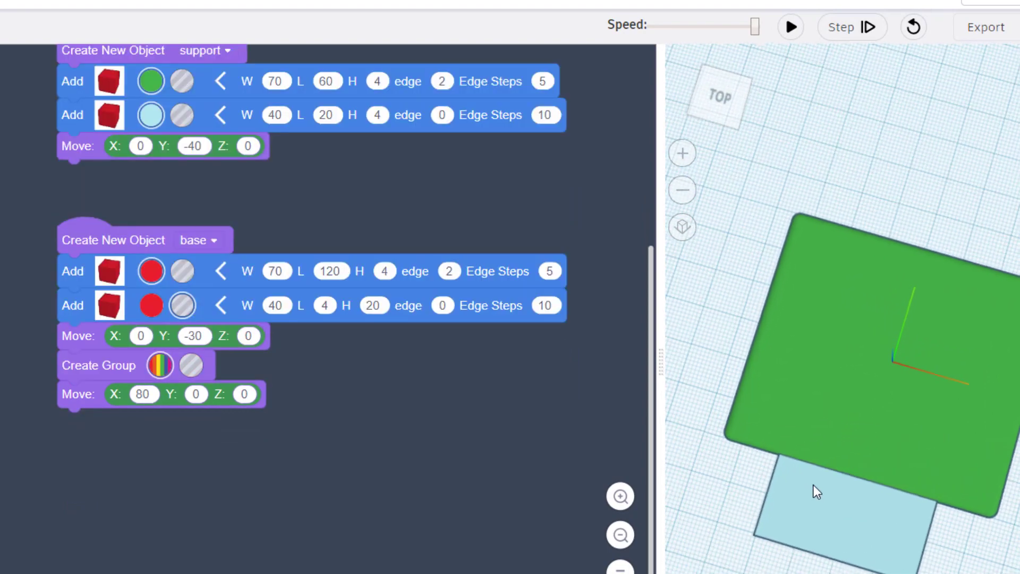
{"action": "scroll", "coordinate": [813, 484], "scroll_direction": "up", "scroll_amount": 2}
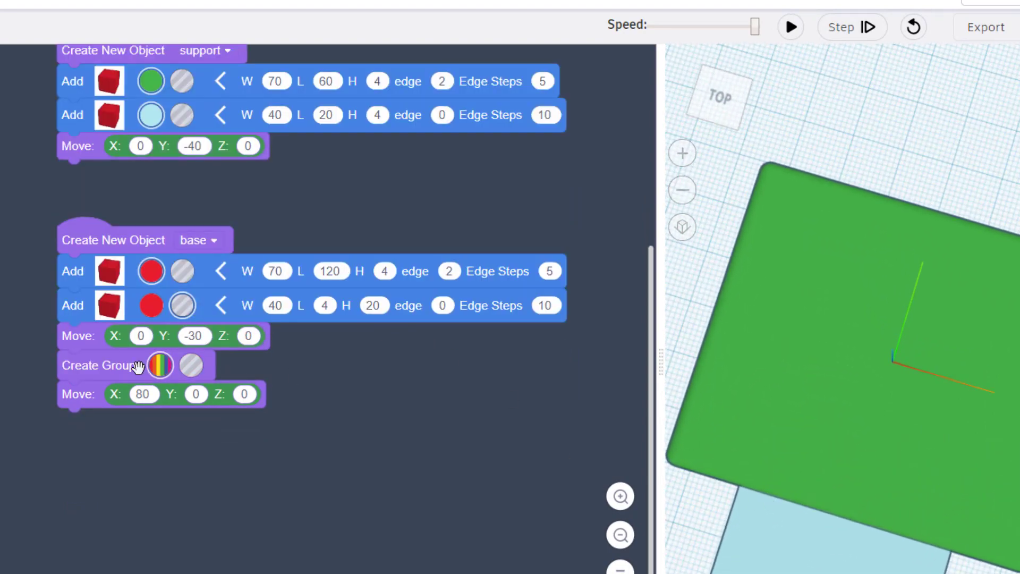
Move the support's light-blue cutout to Y -38, lengthen it to 35, and rebuild the preview
{"action": "left_click", "coordinate": [192, 146]}
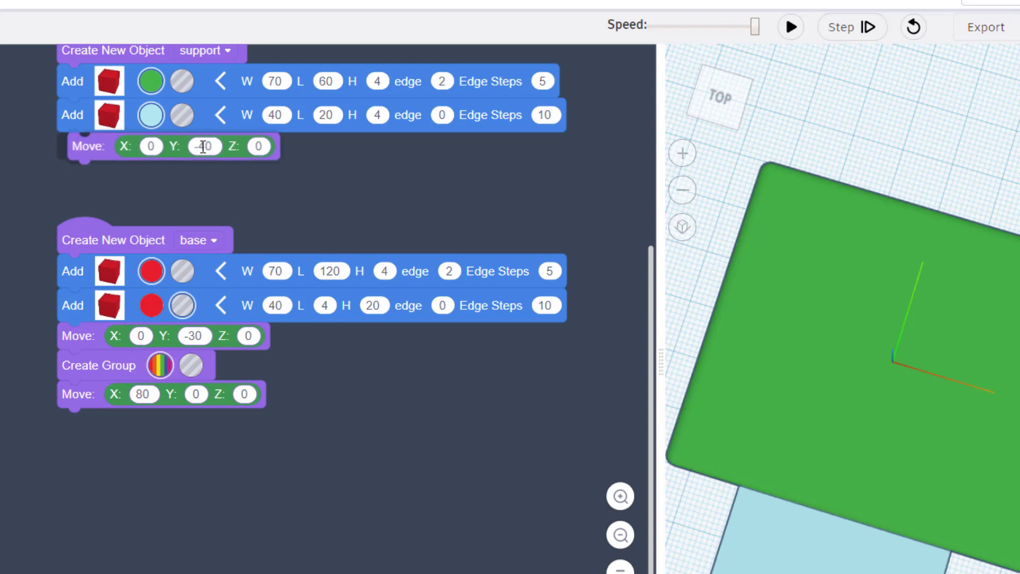
{"action": "type", "text": "-40"}
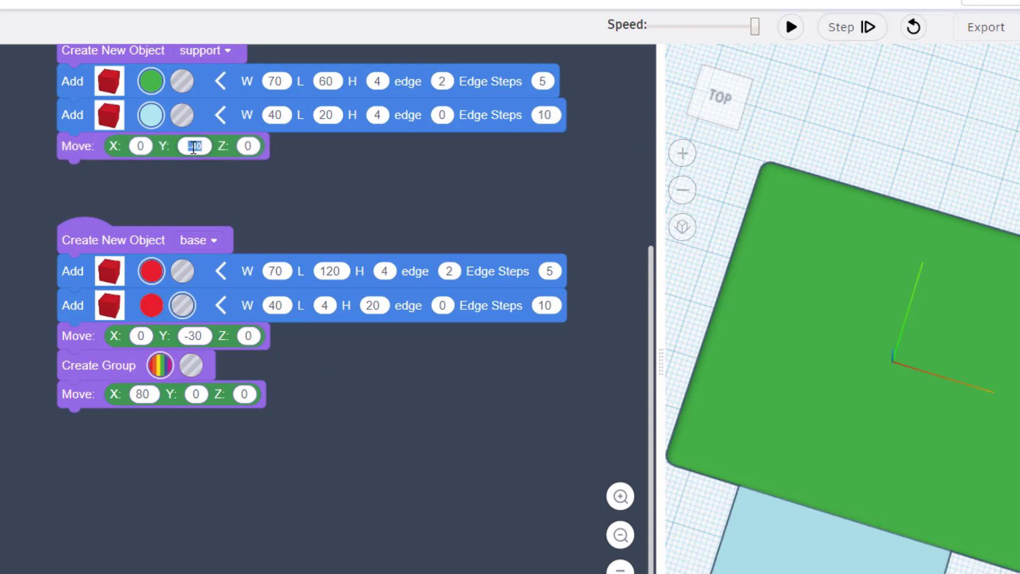
{"action": "type", "text": "-38"}
{"action": "key", "text": "BackSpace"}
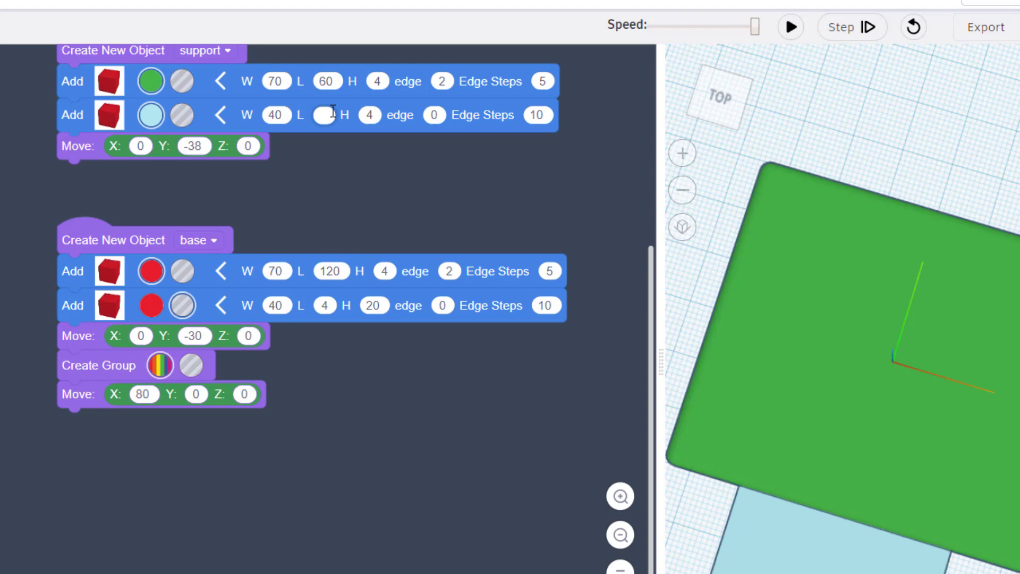
{"action": "type", "text": "35"}
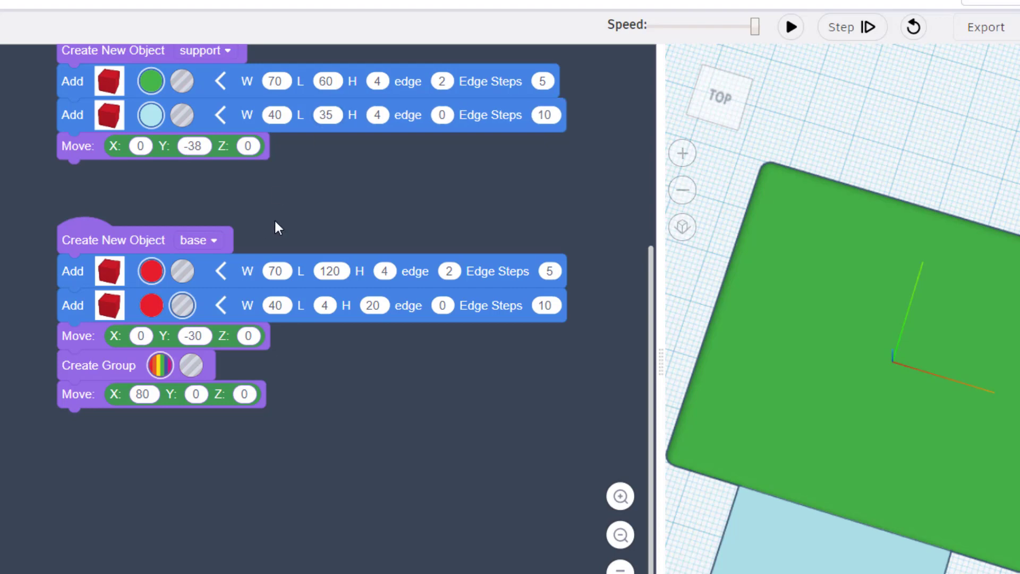
{"action": "left_click", "coordinate": [792, 27]}
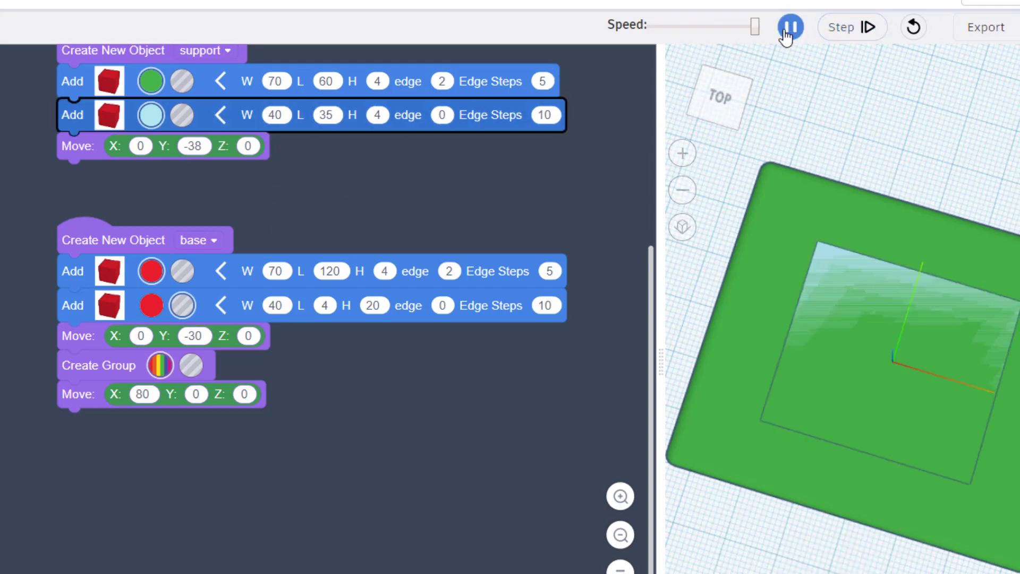
{"action": "scroll", "coordinate": [815, 411], "scroll_direction": "down", "scroll_amount": 2}
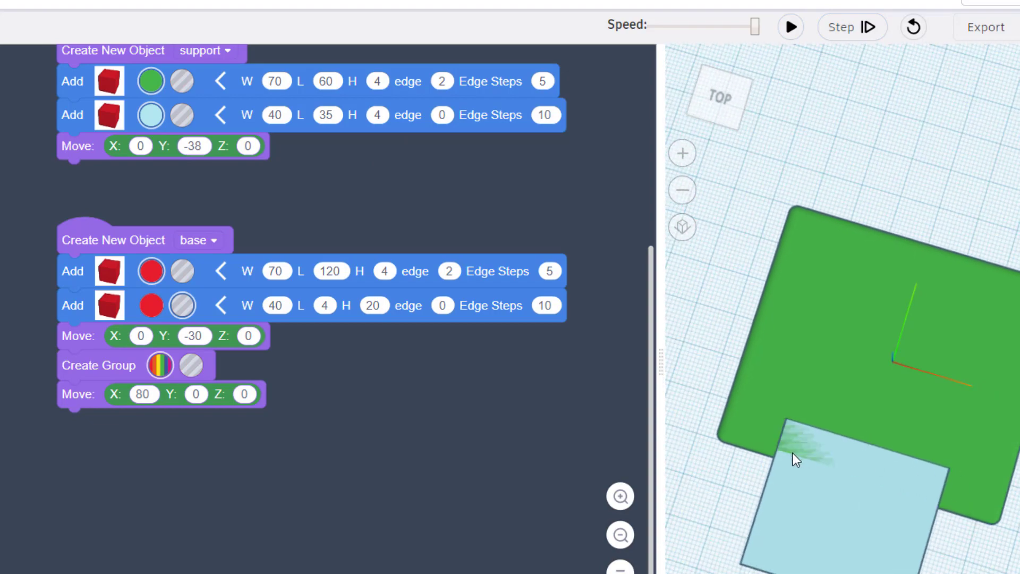
{"action": "left_click_drag", "start_coordinate": [831, 496], "coordinate": [974, 516]}
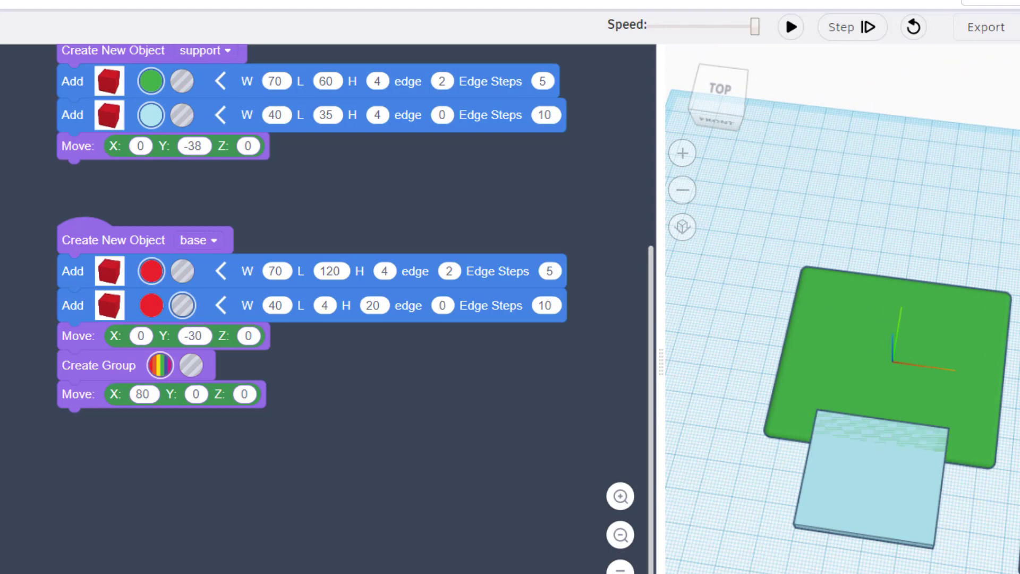
Group the support's pieces into one solid red object and preview it
{"action": "left_click", "coordinate": [790, 34]}
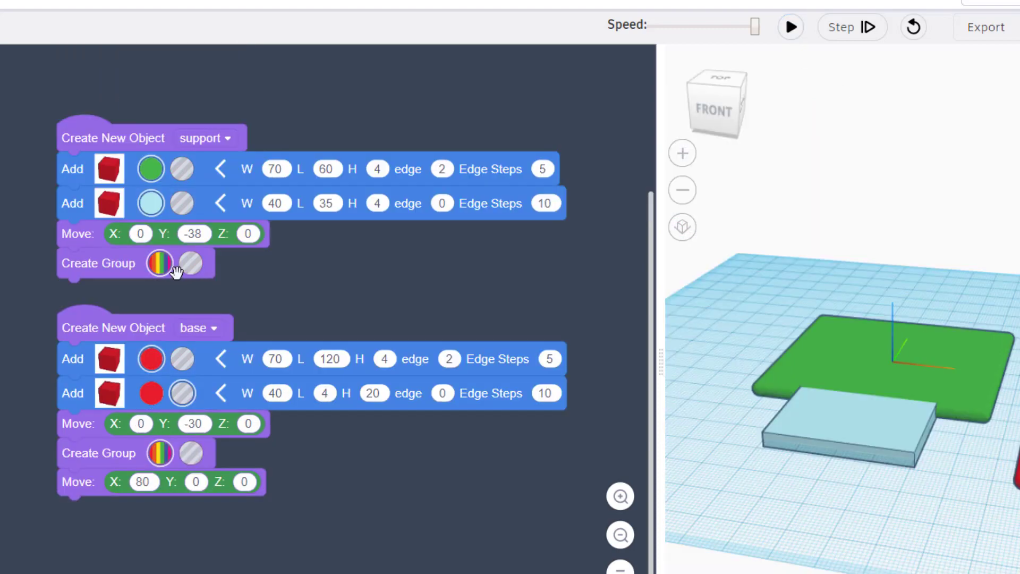
{"action": "left_click", "coordinate": [160, 263]}
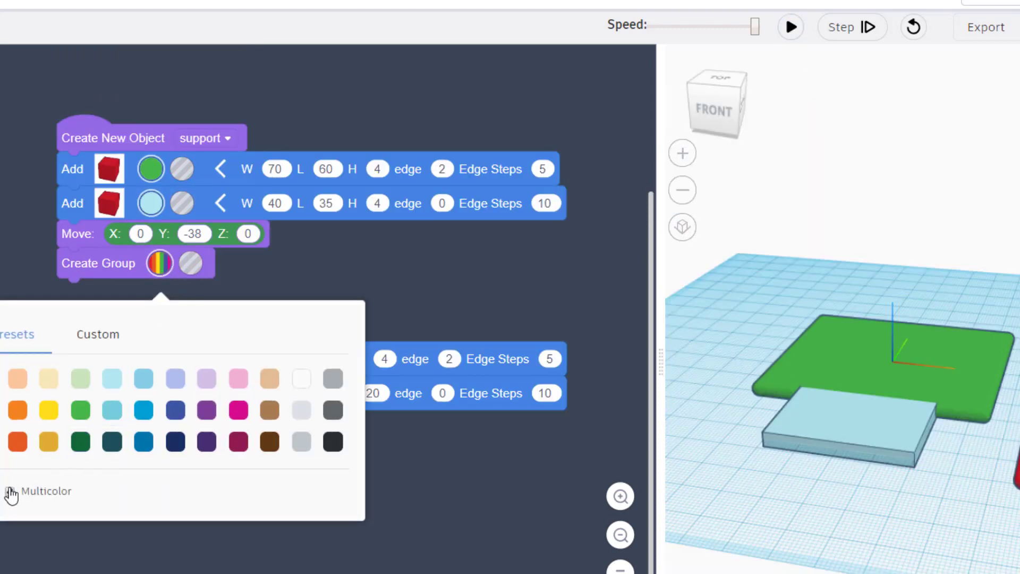
{"action": "left_click", "coordinate": [10, 492]}
{"action": "left_click", "coordinate": [519, 77]}
{"action": "left_click", "coordinate": [791, 28]}
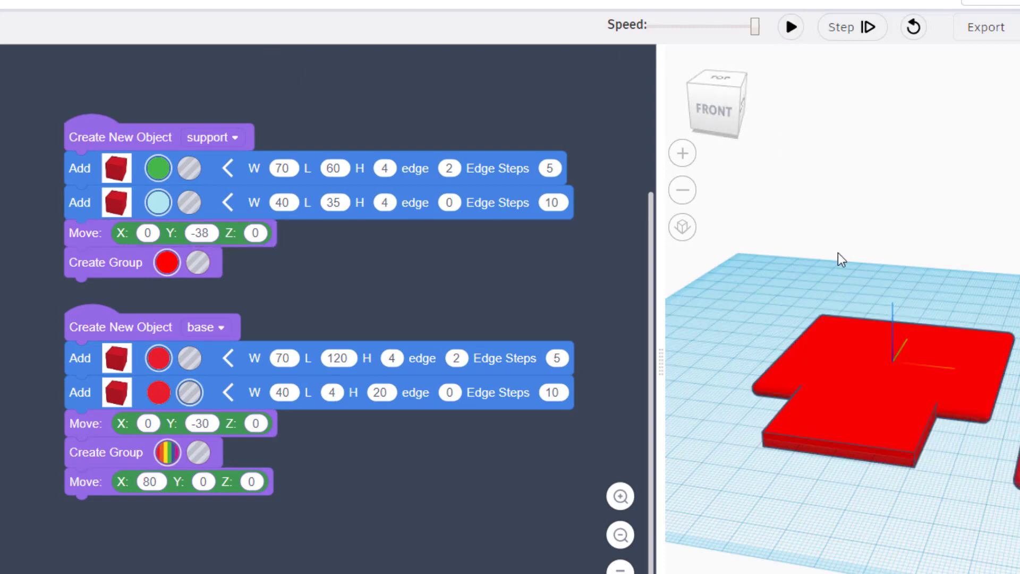
{"action": "left_click_drag", "start_coordinate": [838, 253], "coordinate": [921, 505]}
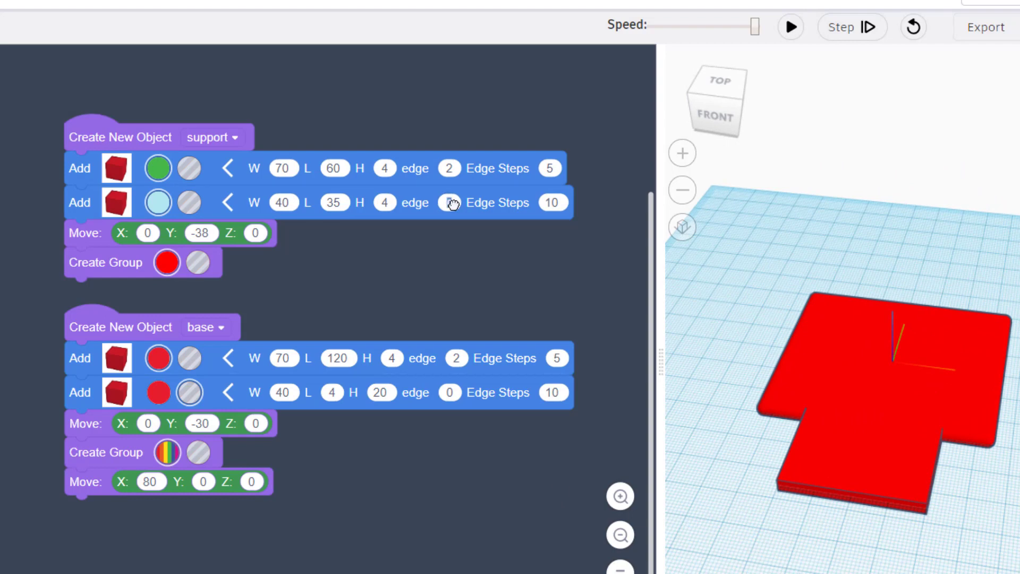
Round the cutout piece's edges with edge 2 and Edge Steps 5, then rerun
{"action": "type", "text": "2"}
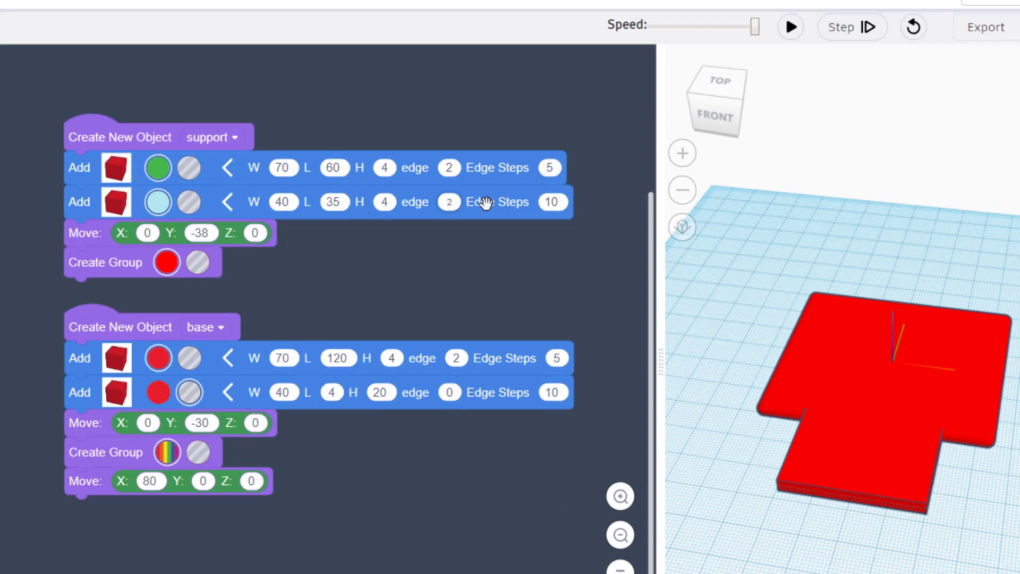
{"action": "type", "text": "5"}
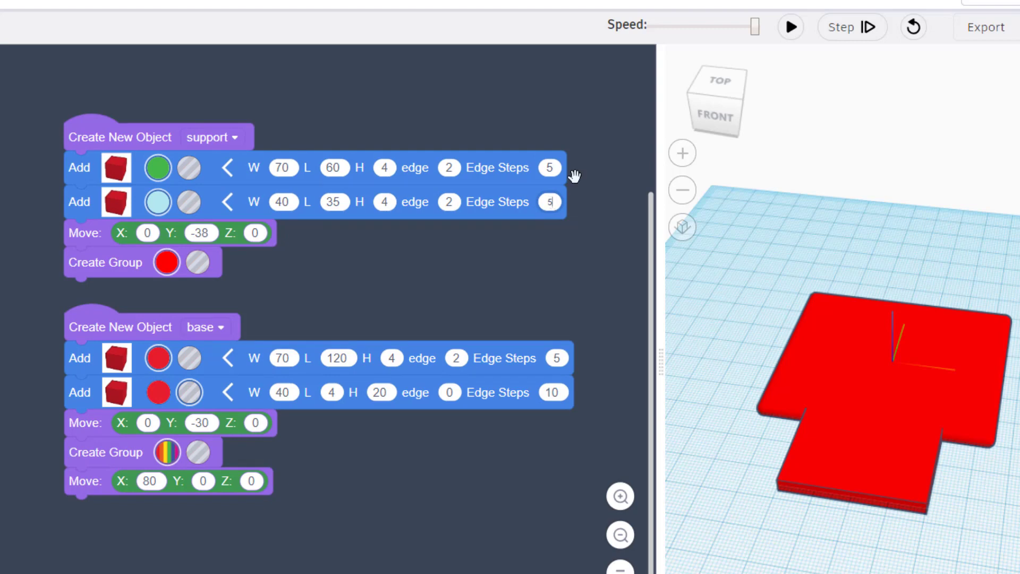
{"action": "left_click", "coordinate": [801, 31]}
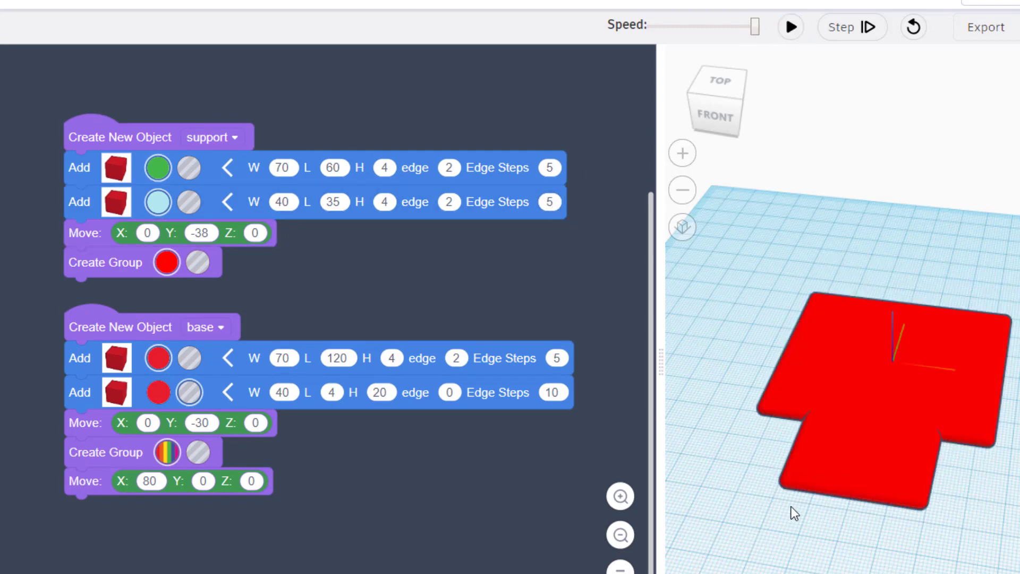
{"action": "right_click_drag", "start_coordinate": [844, 495], "coordinate": [850, 454]}
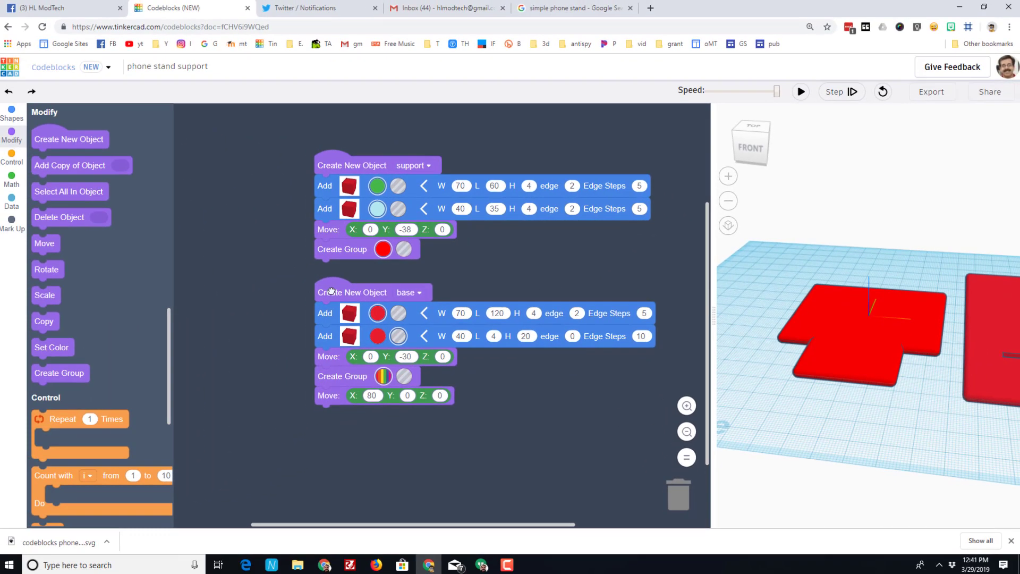
Delete the base code stack so only the support remains, and rerun
{"action": "left_click_drag", "start_coordinate": [86, 327], "coordinate": [609, 573]}
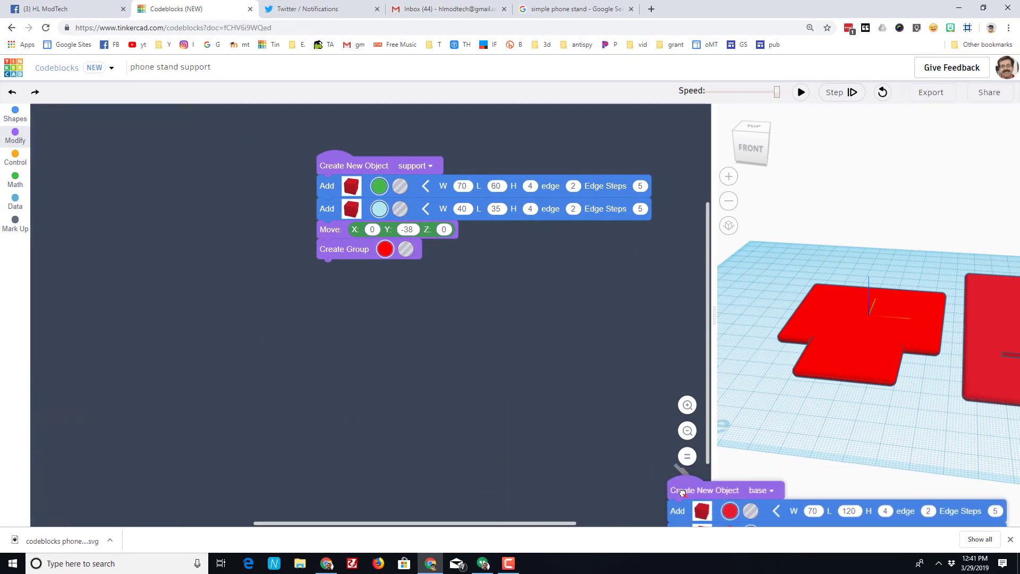
{"action": "left_click_drag", "start_coordinate": [682, 493], "coordinate": [738, 450]}
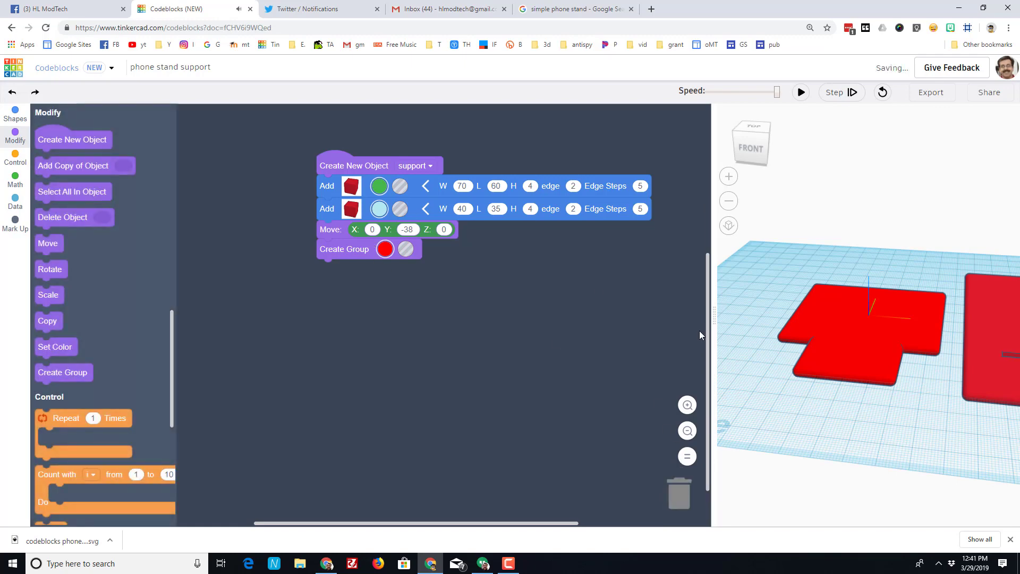
{"action": "left_click", "coordinate": [802, 92]}
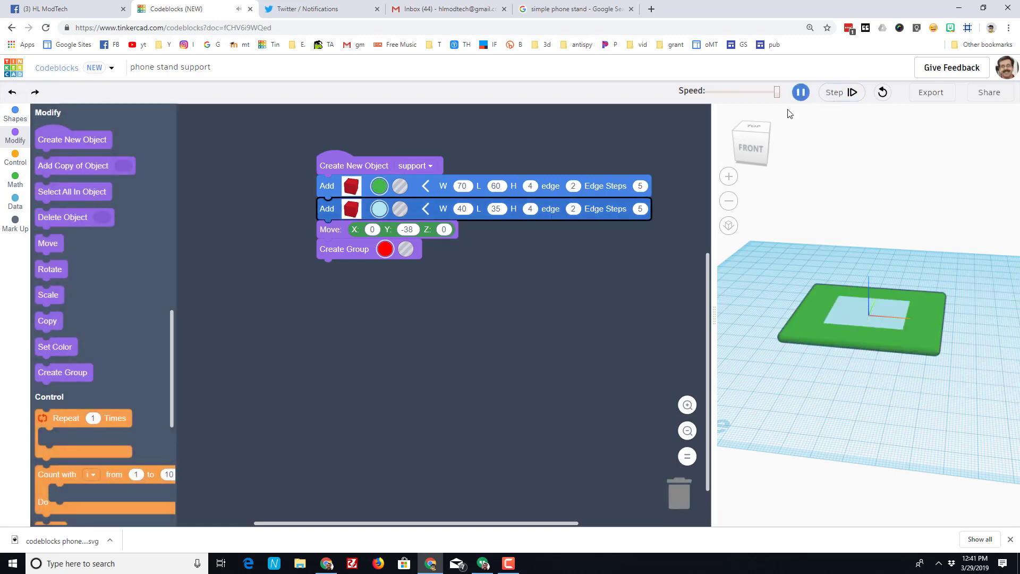
Export the support design as an SVG named 'phone stand support'
{"action": "left_click", "coordinate": [955, 97]}
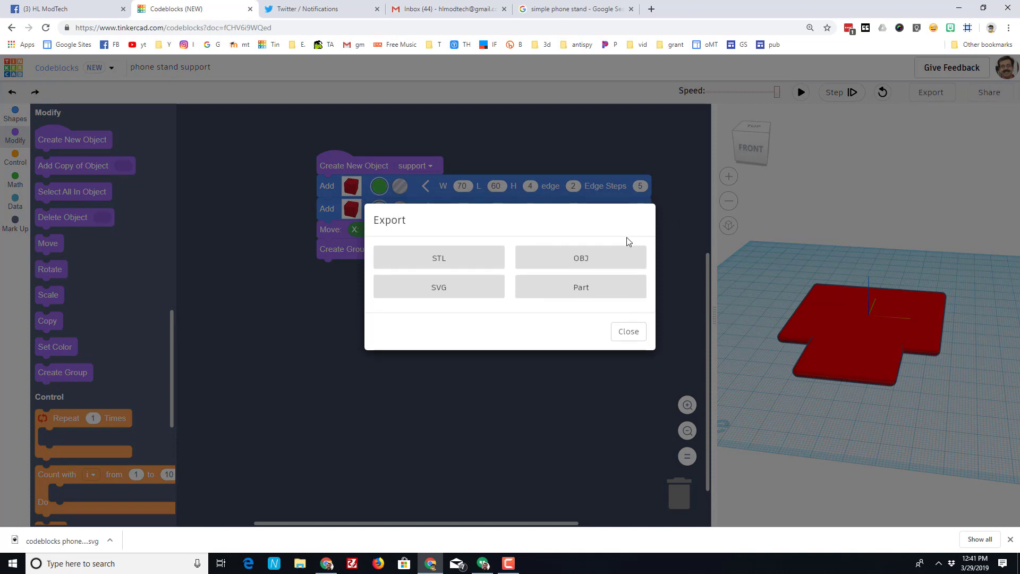
{"action": "left_click", "coordinate": [460, 296]}
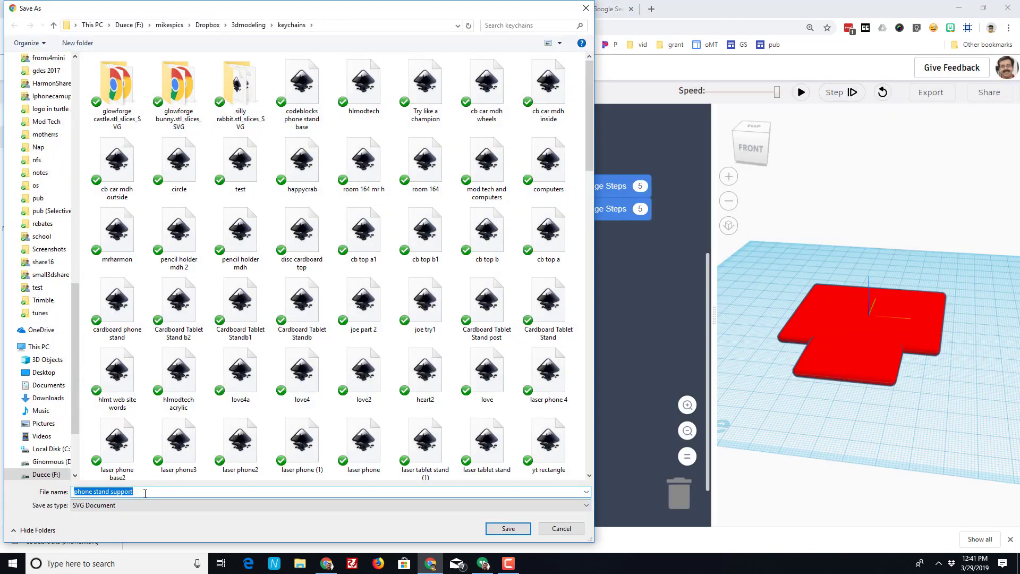
{"action": "left_click", "coordinate": [508, 529]}
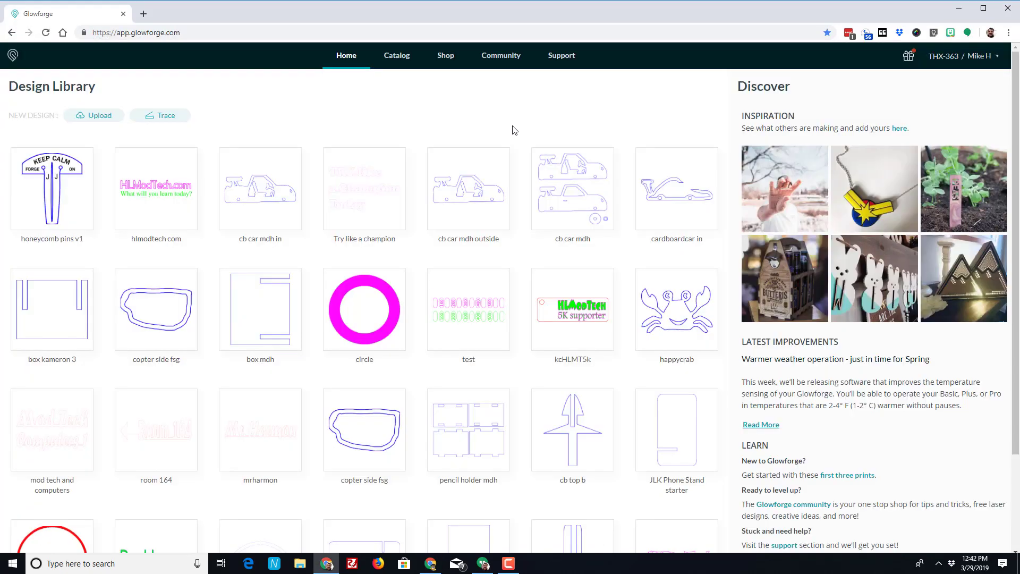
Upload the phone stand SVG from the Dropbox 3dmodeling > keychains folder into Glowforge
{"action": "left_click", "coordinate": [95, 117]}
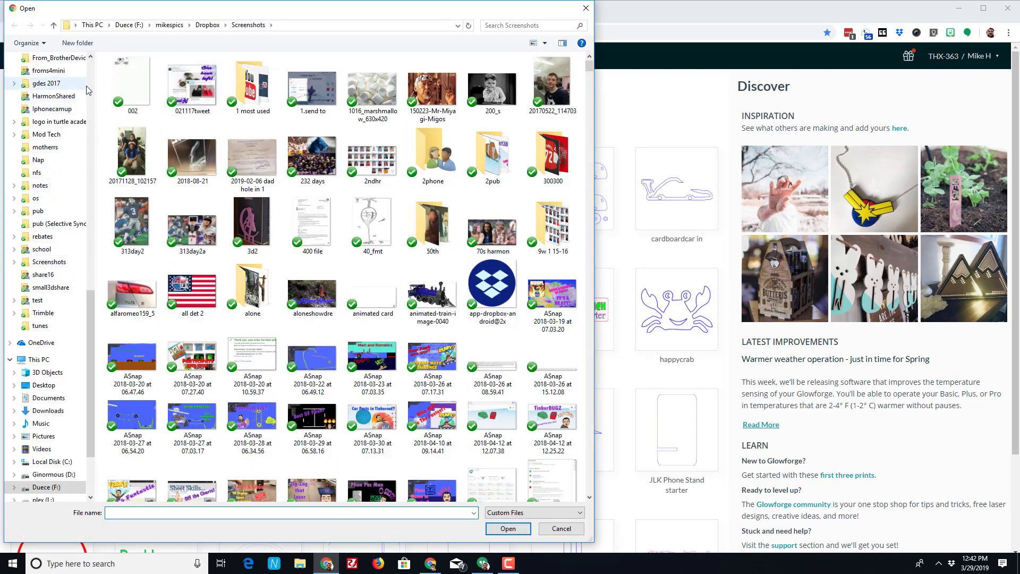
{"action": "scroll", "coordinate": [88, 90], "scroll_direction": "up", "scroll_amount": 15}
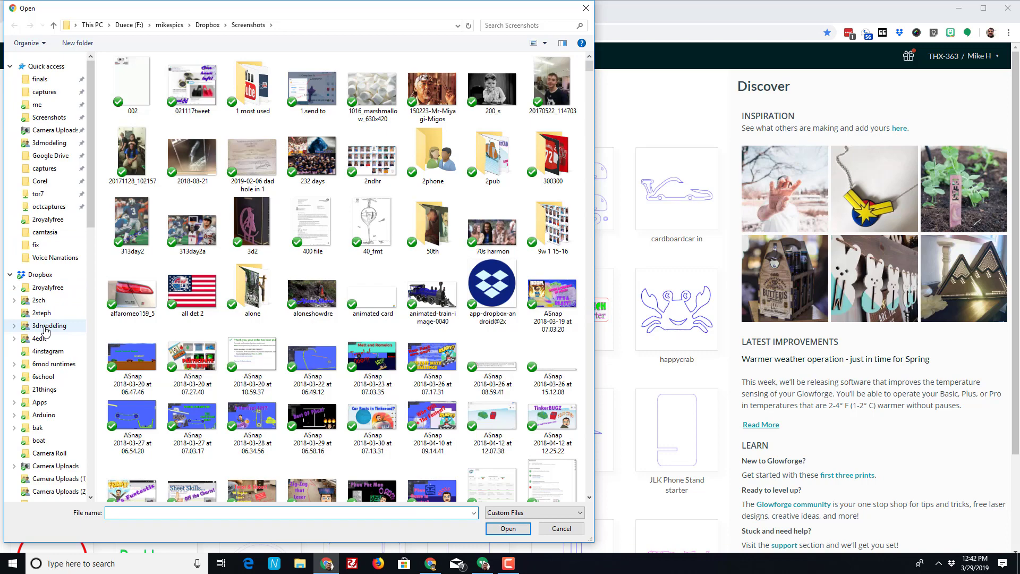
{"action": "left_click", "coordinate": [47, 326]}
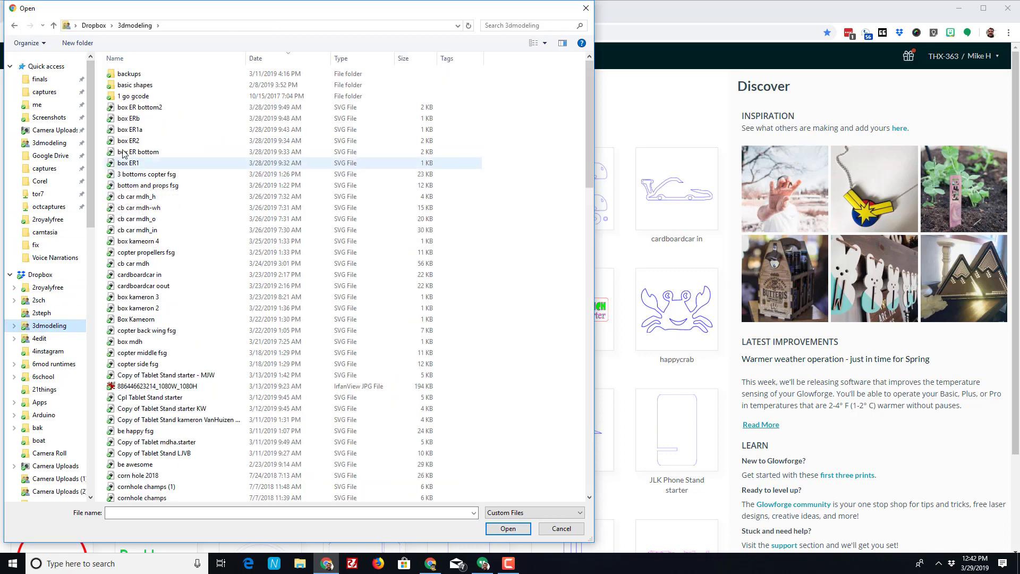
{"action": "left_click", "coordinate": [139, 96]}
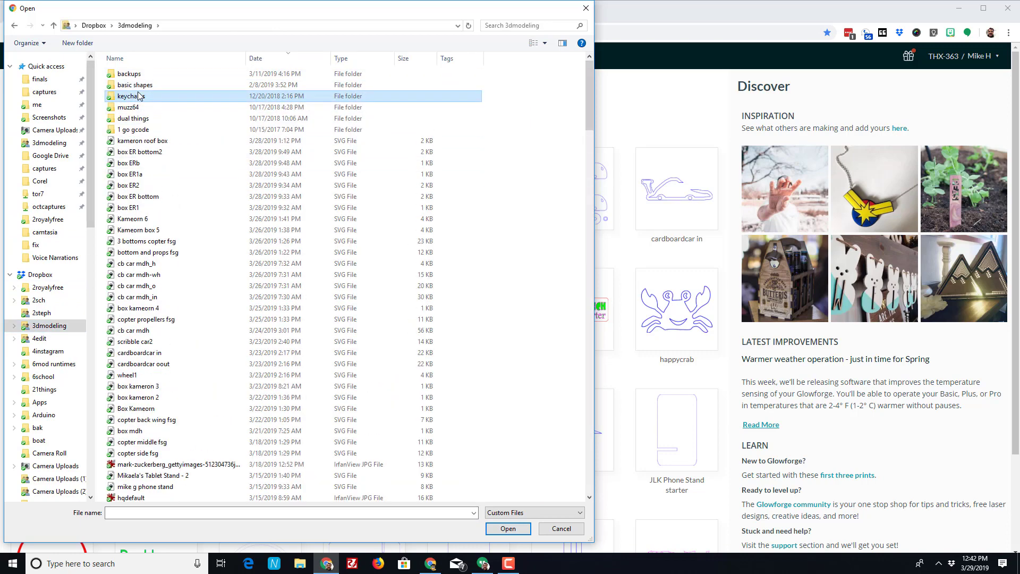
{"action": "double_click", "coordinate": [139, 96]}
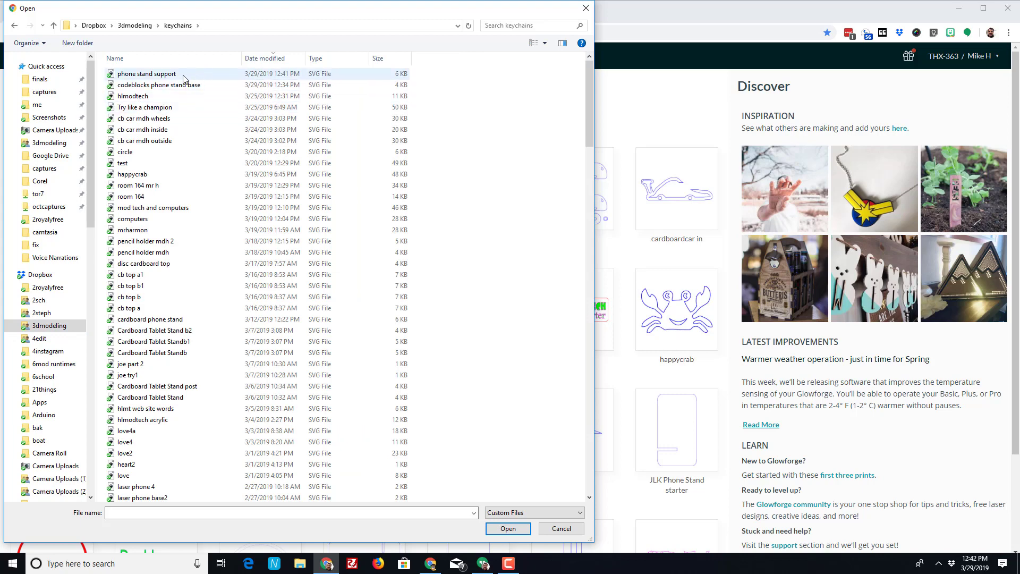
{"action": "double_click", "coordinate": [163, 74]}
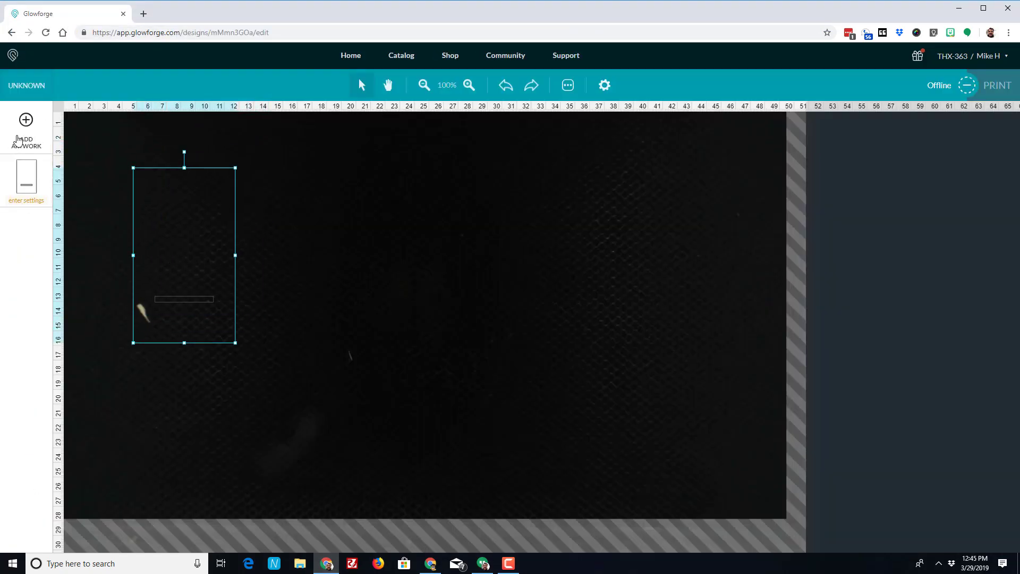
Add the phone stand support SVG as second artwork and place it right of the base
{"action": "left_click", "coordinate": [17, 139]}
{"action": "left_click", "coordinate": [109, 154]}
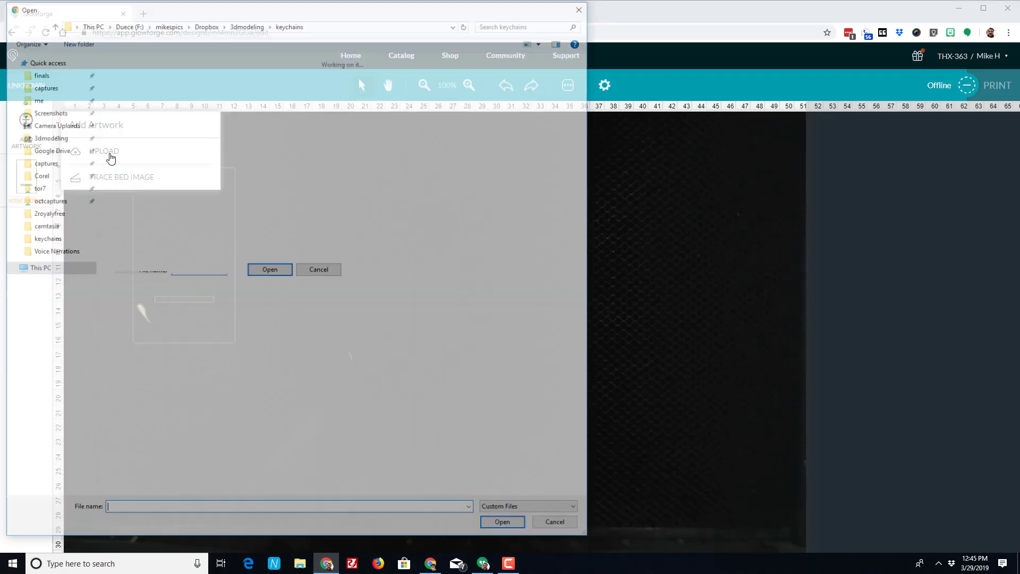
{"action": "double_click", "coordinate": [312, 106]}
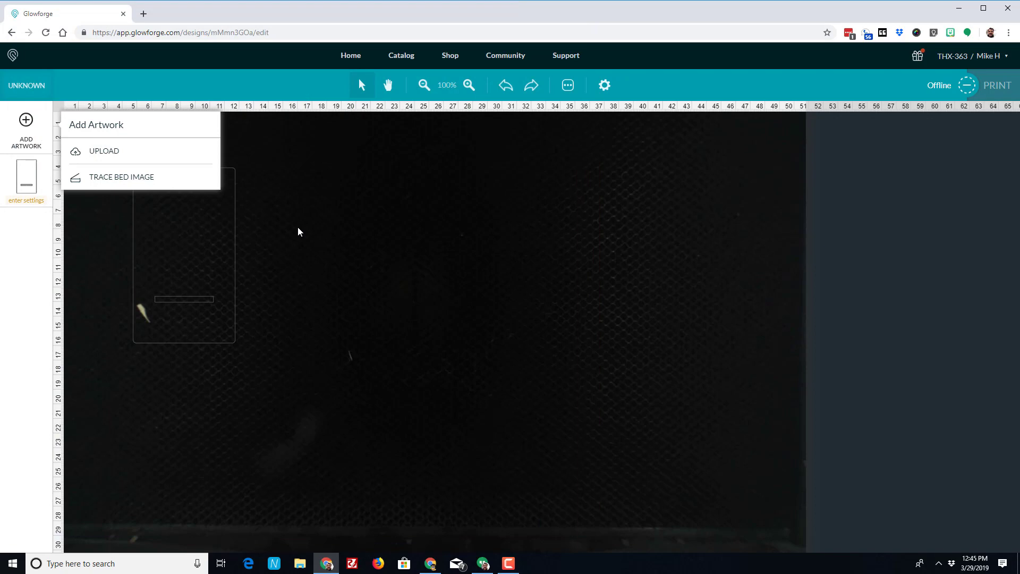
{"action": "left_click_drag", "start_coordinate": [136, 205], "coordinate": [330, 267]}
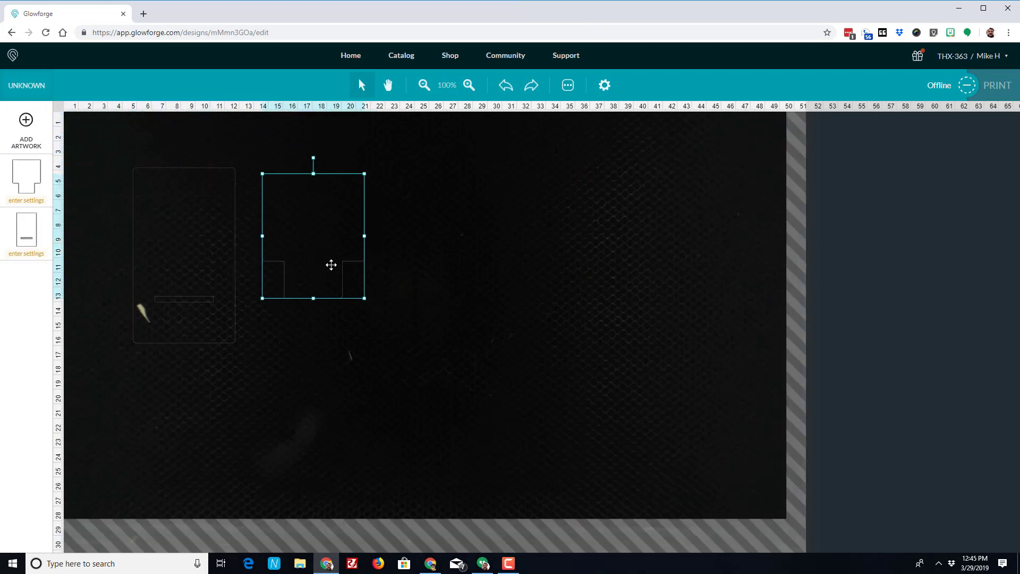
{"action": "left_click", "coordinate": [416, 295]}
{"action": "right_click", "coordinate": [401, 274]}
{"action": "left_click", "coordinate": [200, 292]}
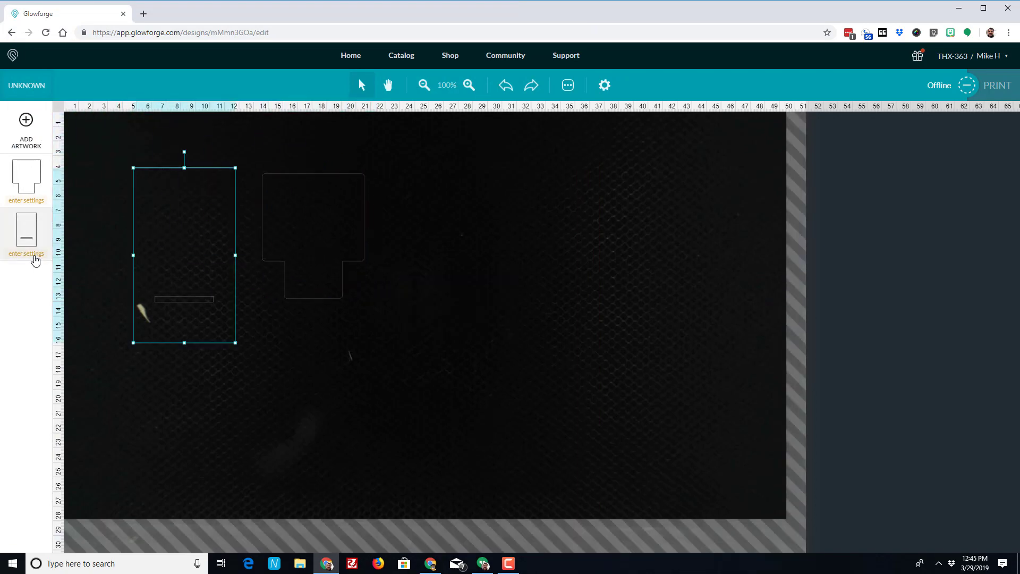